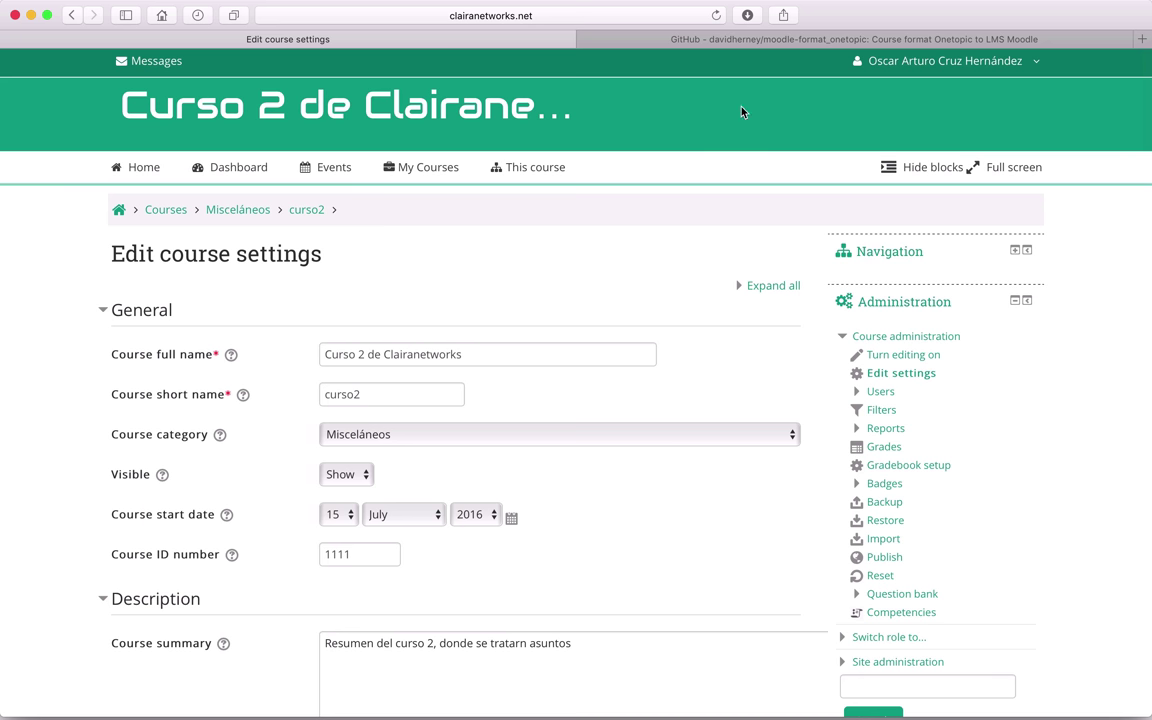
Switch to the GitHub page of the moodle-format_onetopic repository and show its full web address
{"action": "left_click", "coordinate": [744, 33]}
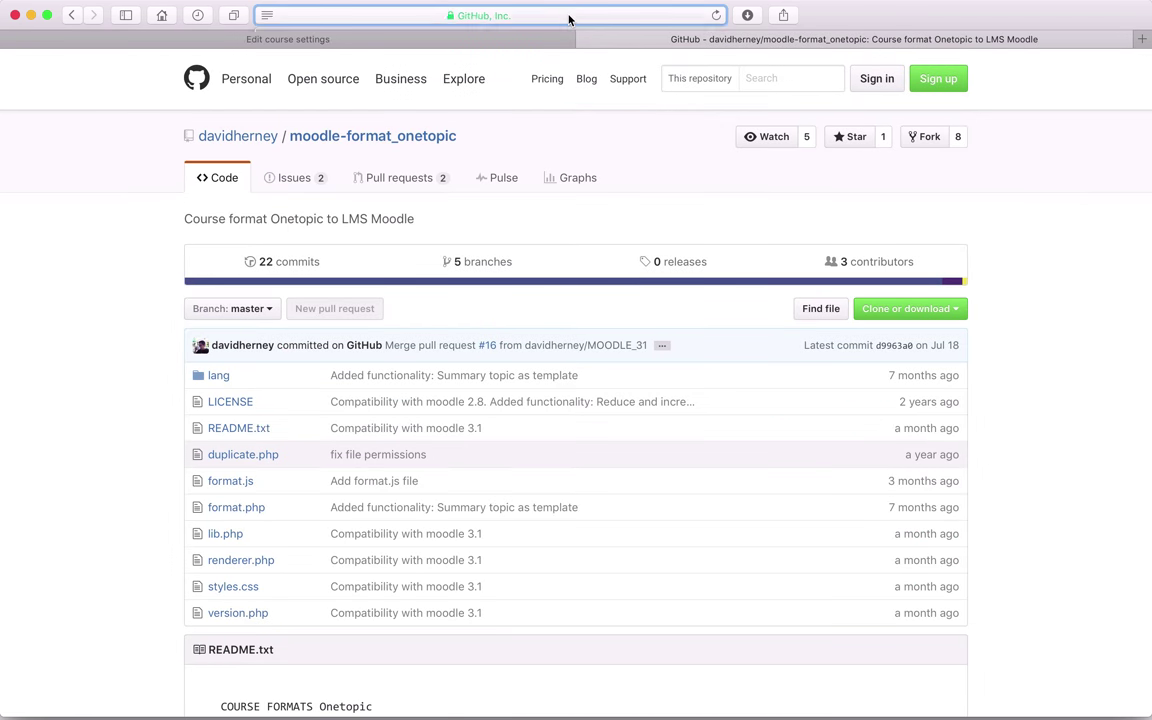
{"action": "left_click", "coordinate": [345, 17]}
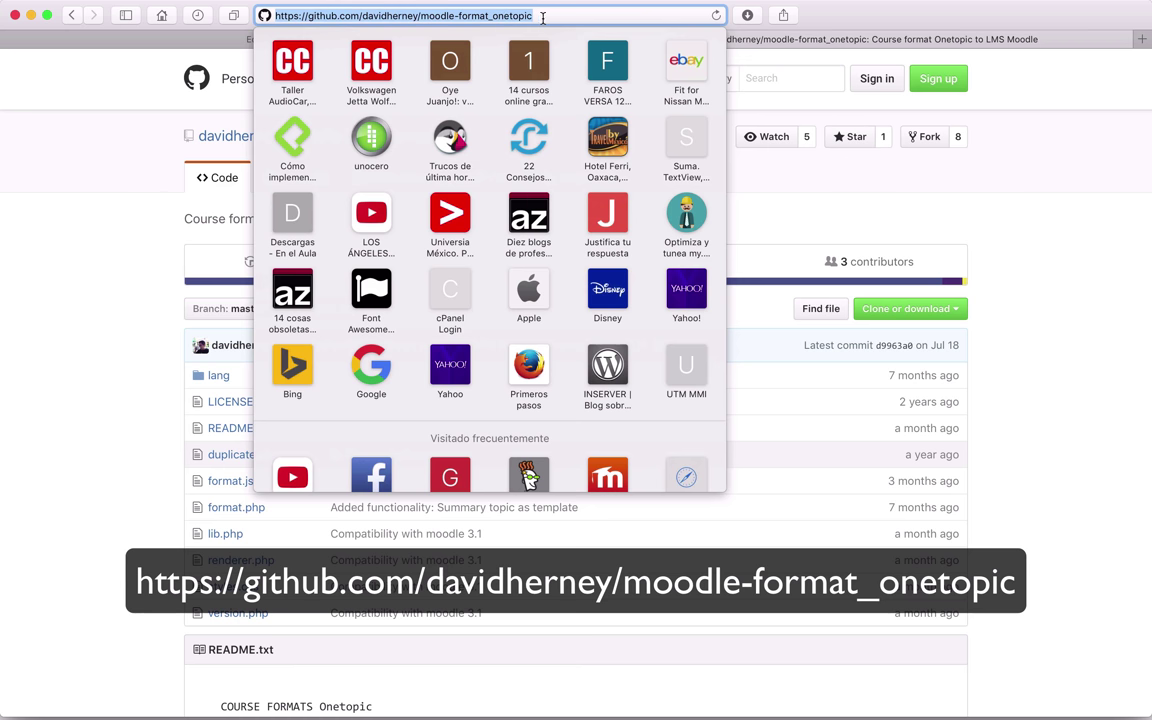
{"action": "key", "text": "Return"}
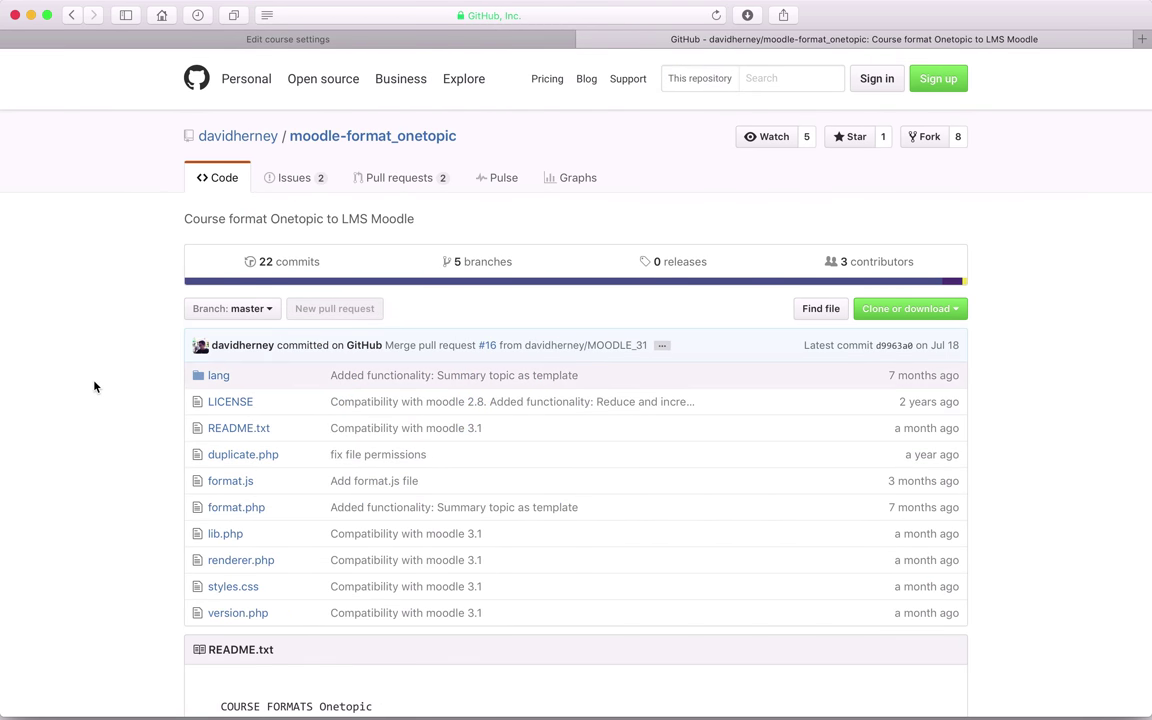
Examine the repository's file list and README, including the tested Moodle version, quick install instructions and version history
{"action": "scroll", "coordinate": [95, 386], "scroll_direction": "down", "scroll_amount": 3}
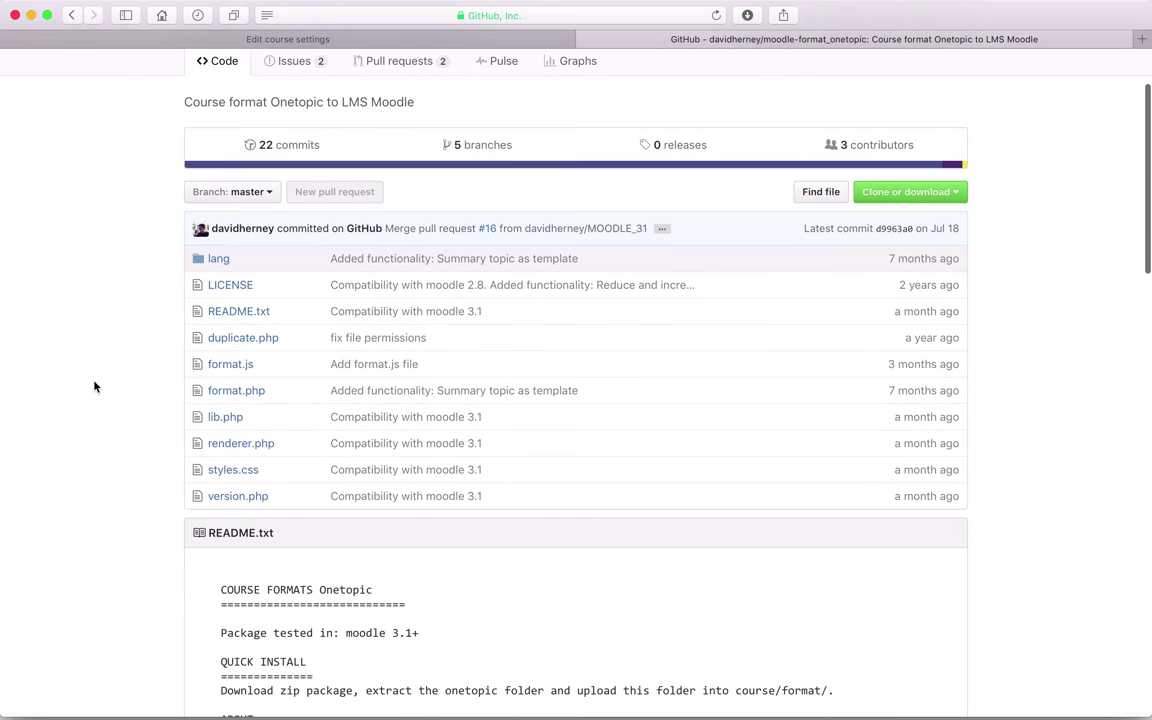
{"action": "scroll", "coordinate": [99, 244], "scroll_direction": "down", "scroll_amount": 1}
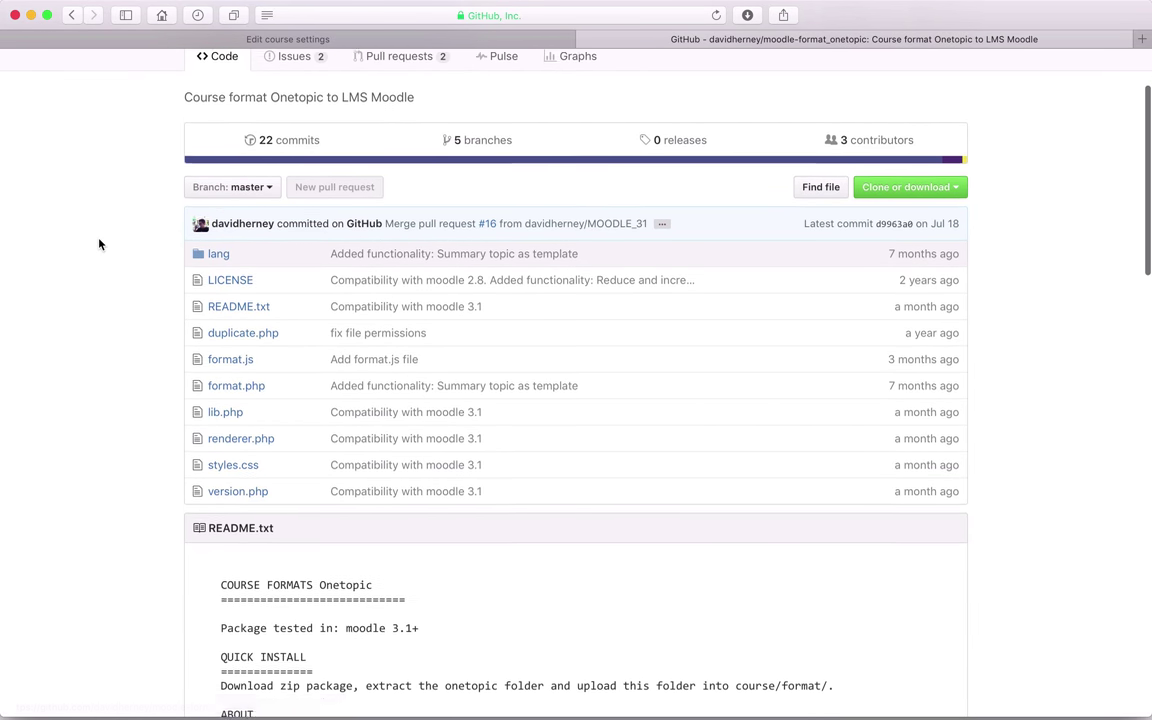
{"action": "scroll", "coordinate": [99, 244], "scroll_direction": "up", "scroll_amount": 2}
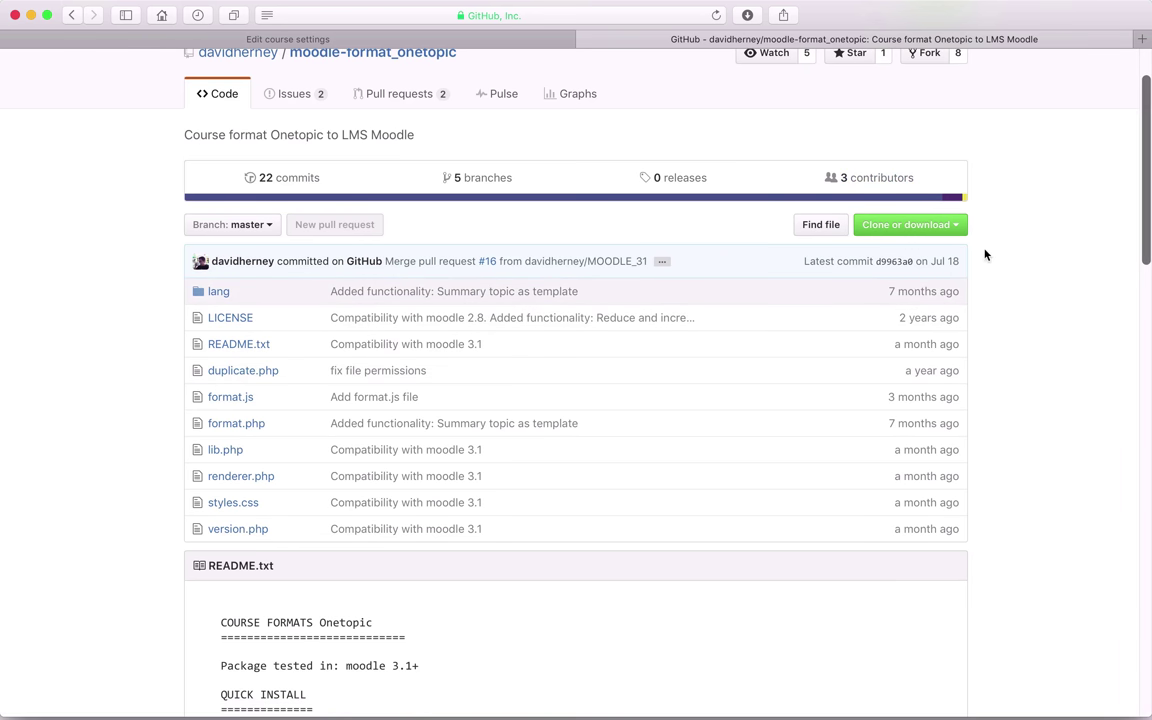
{"action": "scroll", "coordinate": [1080, 378], "scroll_direction": "down", "scroll_amount": 5}
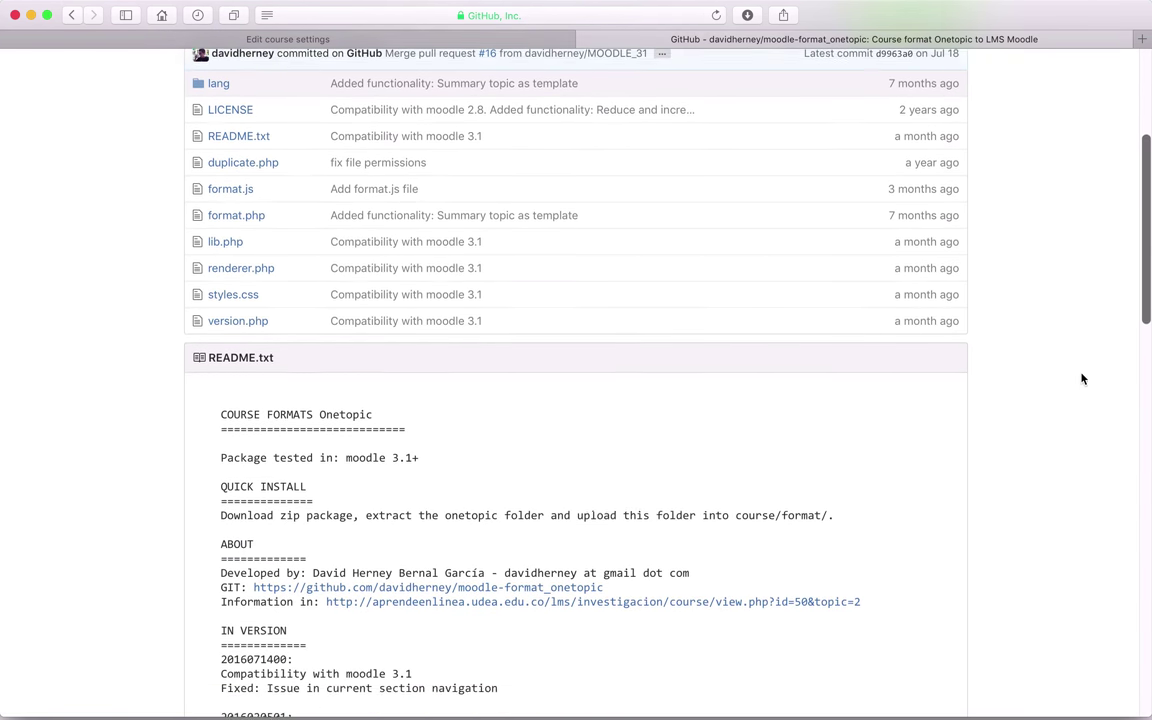
{"action": "scroll", "coordinate": [1081, 378], "scroll_direction": "down", "scroll_amount": 5}
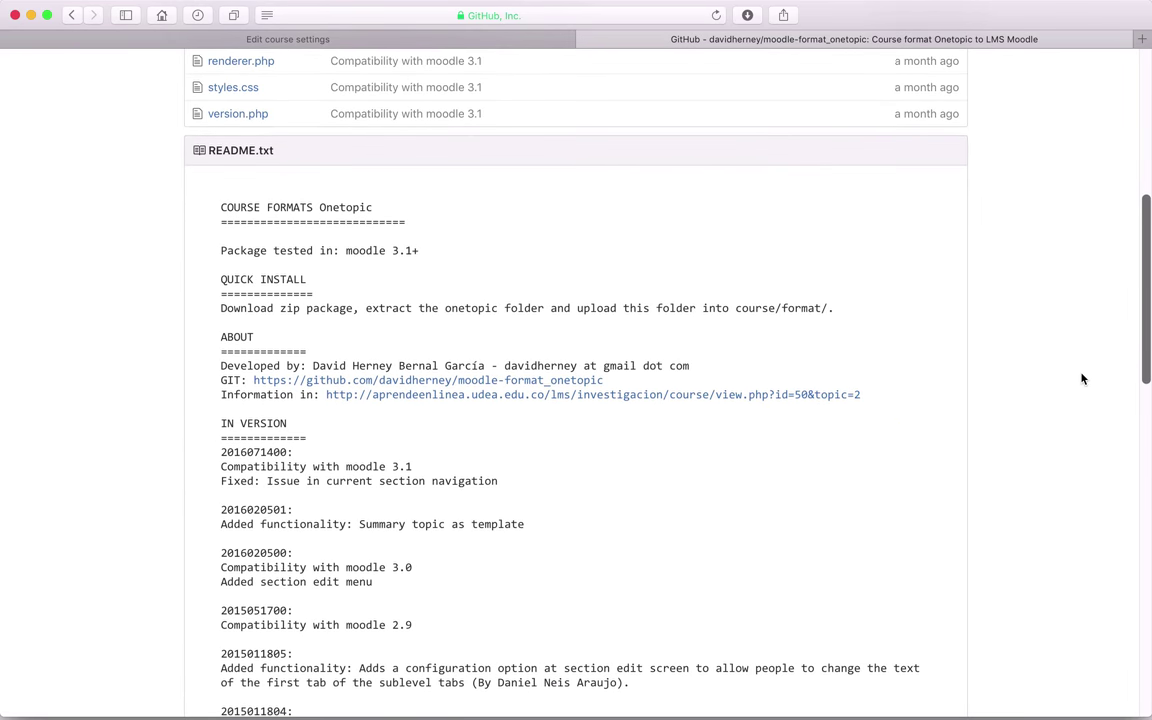
{"action": "scroll", "coordinate": [1081, 378], "scroll_direction": "down", "scroll_amount": 3}
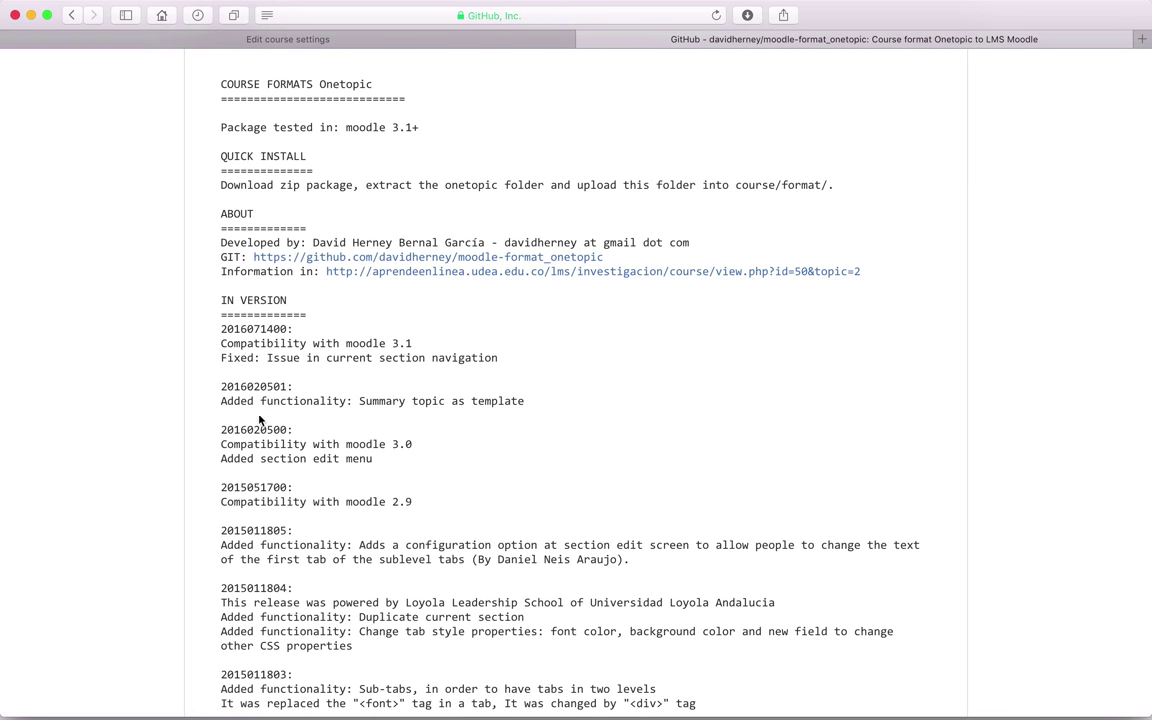
{"action": "scroll", "coordinate": [95, 222], "scroll_direction": "up", "scroll_amount": 4}
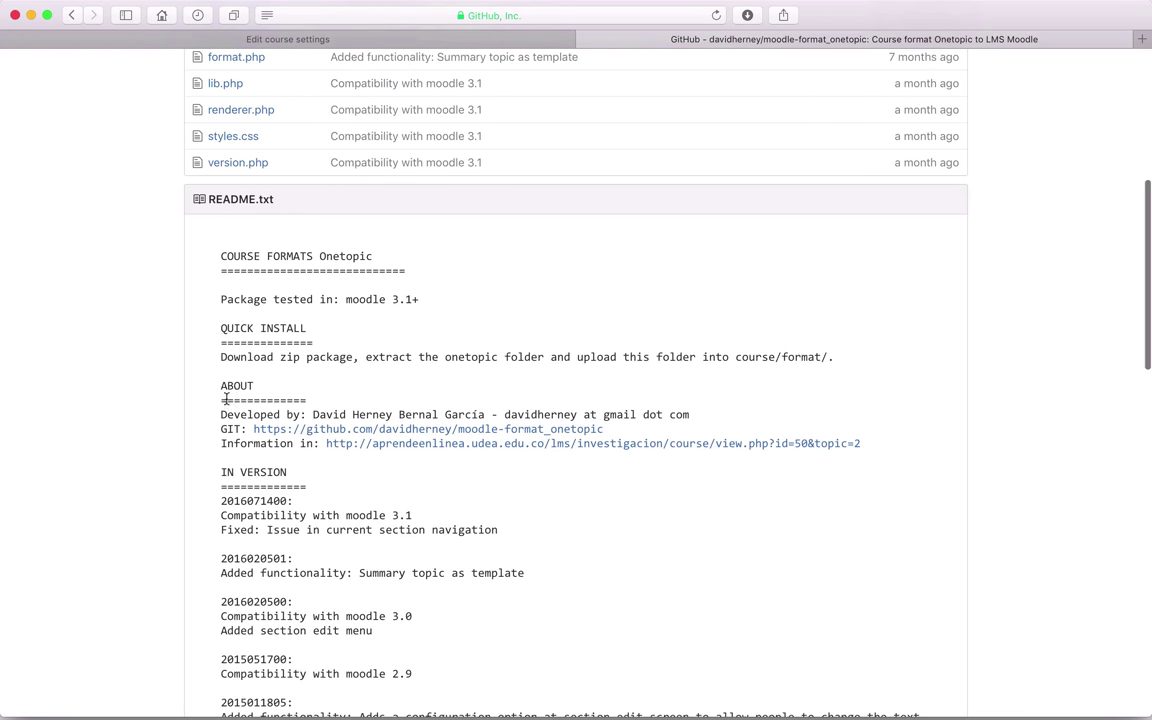
{"action": "scroll", "coordinate": [88, 386], "scroll_direction": "down", "scroll_amount": 4}
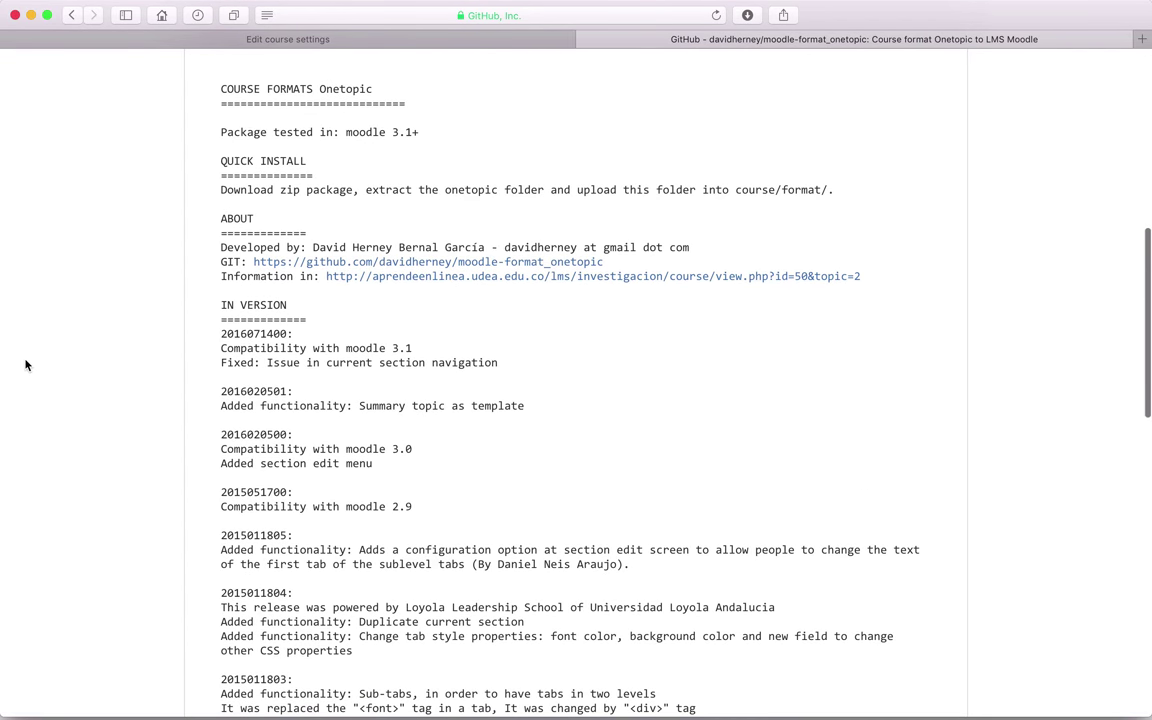
{"action": "scroll", "coordinate": [26, 365], "scroll_direction": "up", "scroll_amount": 10}
{"action": "scroll", "coordinate": [26, 365], "scroll_direction": "down", "scroll_amount": 14}
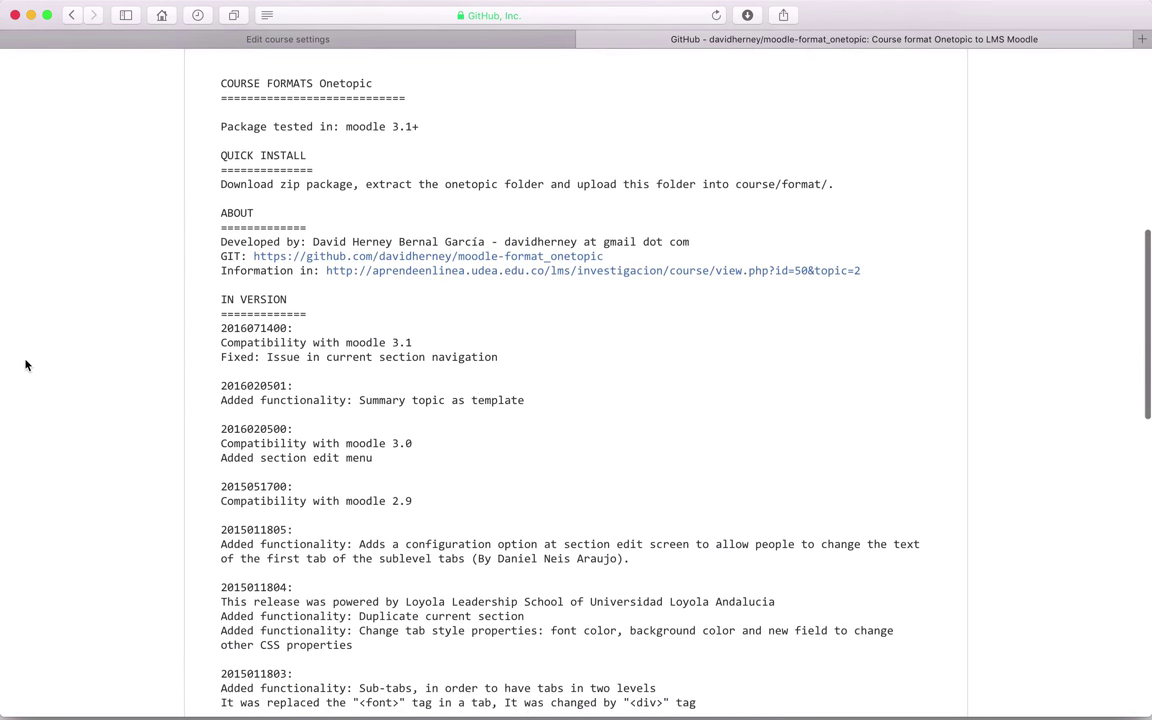
{"action": "scroll", "coordinate": [307, 431], "scroll_direction": "up", "scroll_amount": 15}
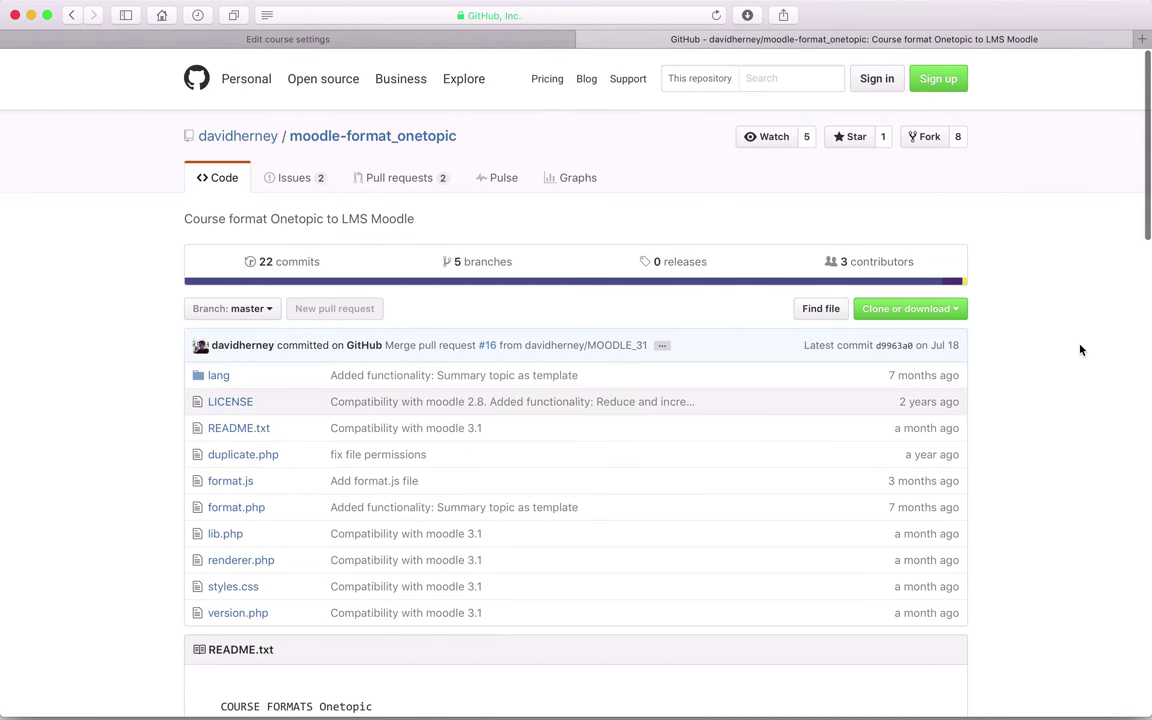
Download the master branch of moodle-format_onetopic as a ZIP and dismiss the download options
{"action": "left_click", "coordinate": [935, 310]}
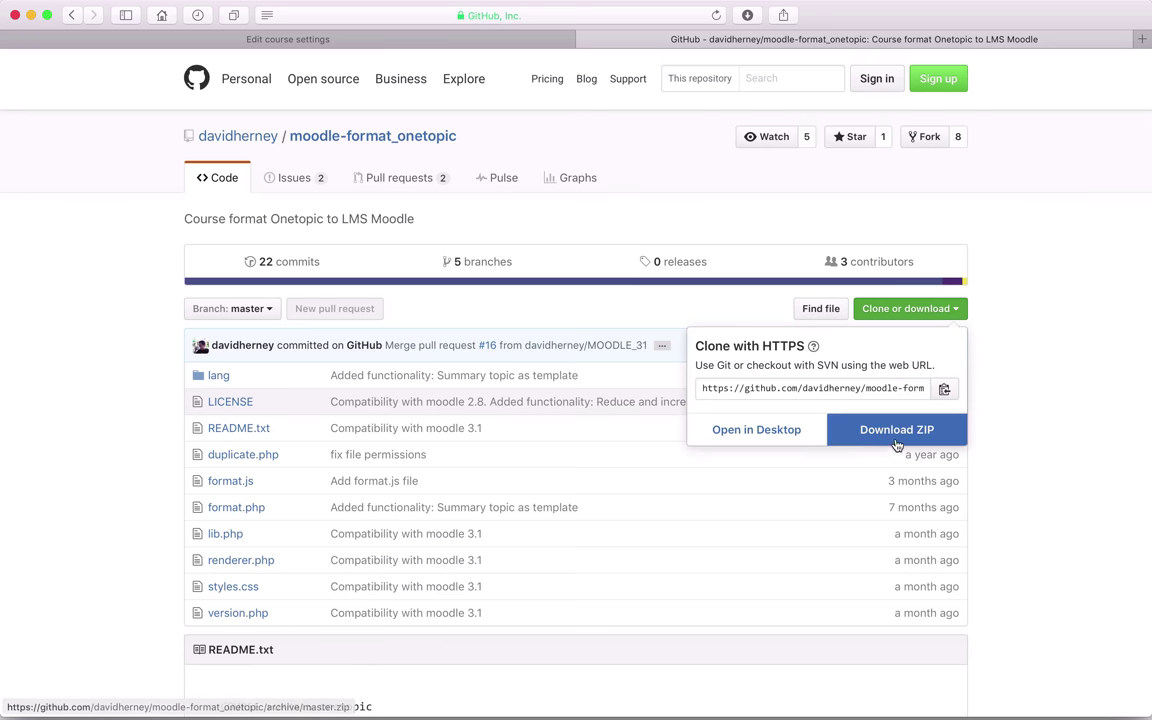
{"action": "left_click", "coordinate": [926, 432]}
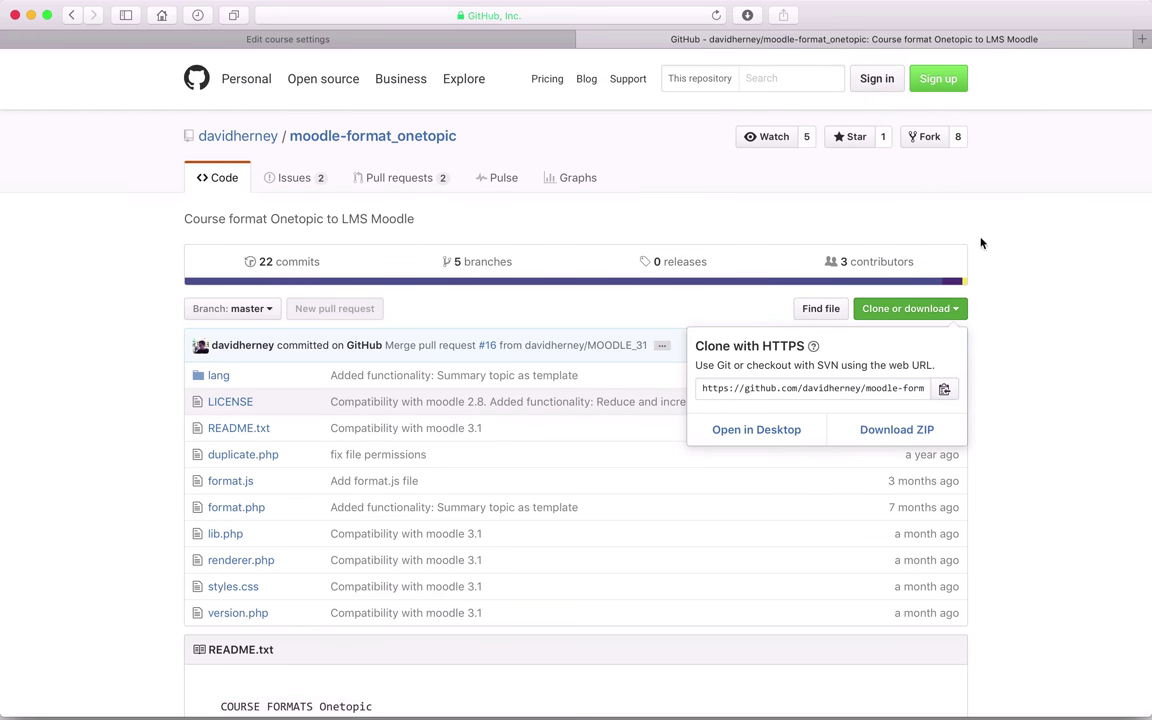
{"action": "left_click", "coordinate": [1045, 247]}
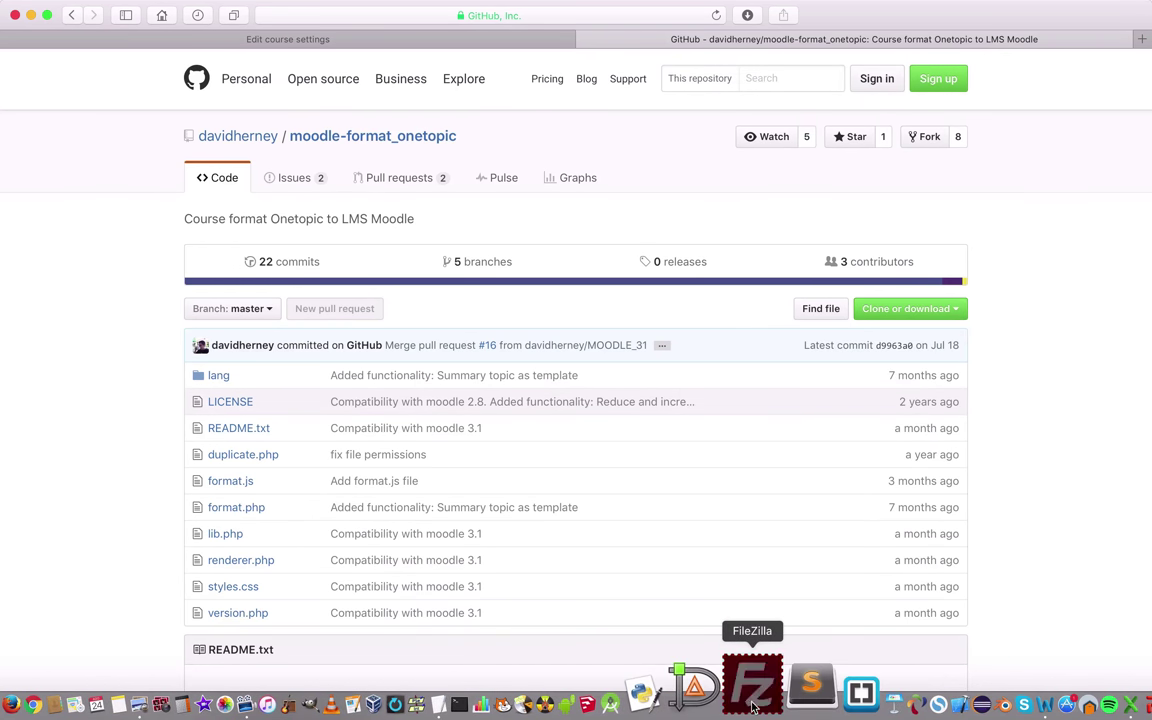
Switch to FileZilla, dismiss the update notice and connect to the saved site Claira
{"action": "left_click", "coordinate": [740, 700]}
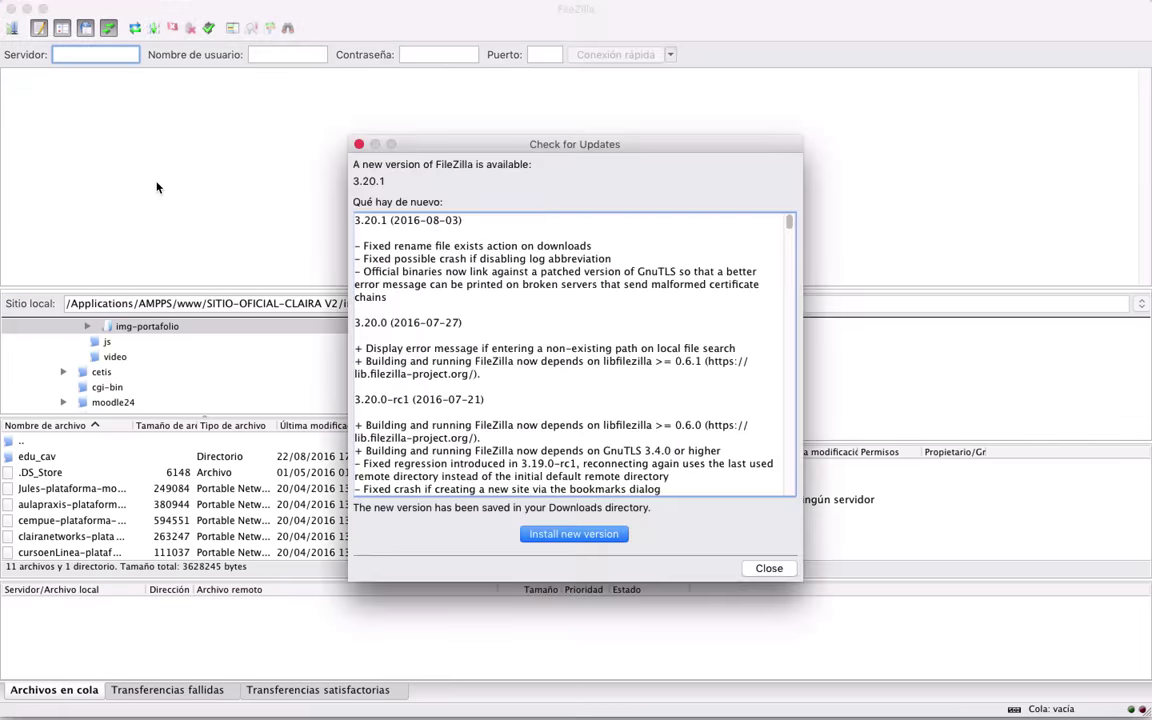
{"action": "left_click", "coordinate": [772, 568]}
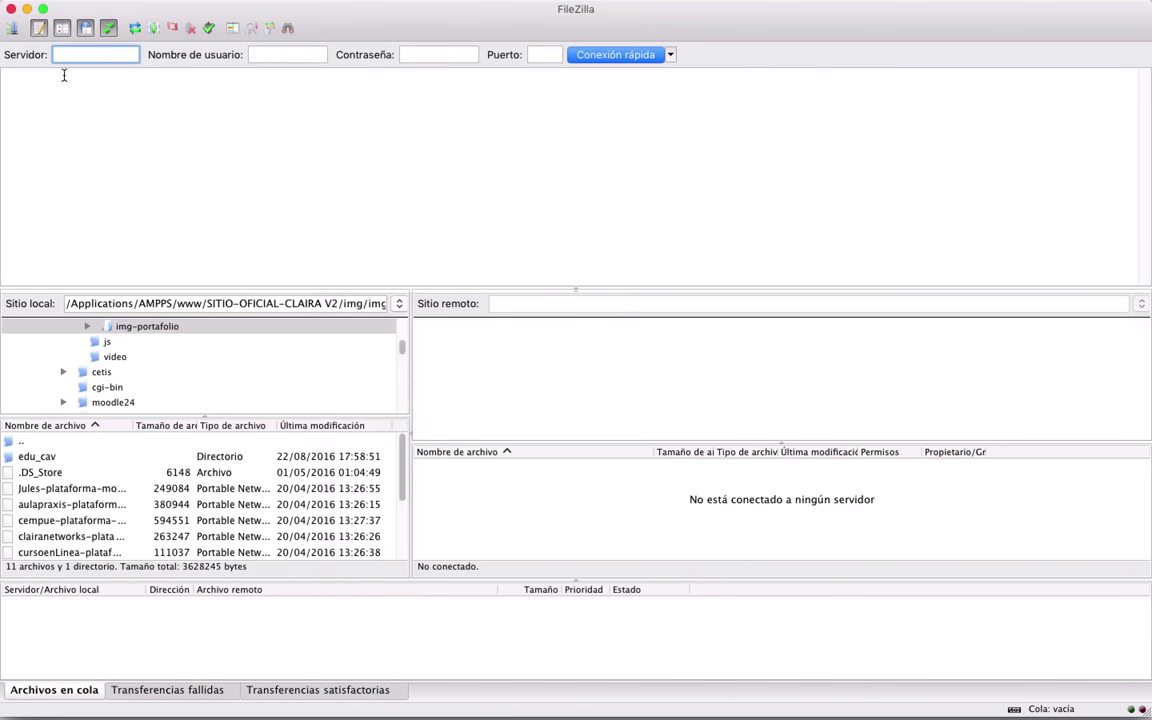
{"action": "left_click", "coordinate": [16, 29]}
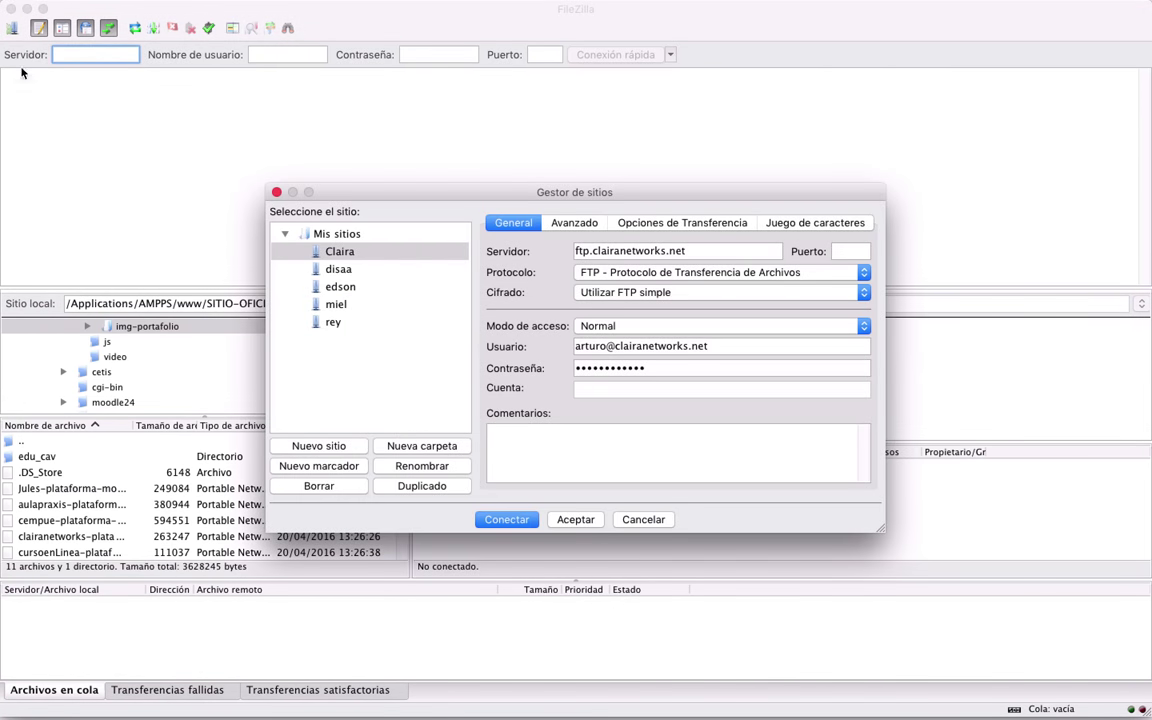
{"action": "double_click", "coordinate": [339, 252]}
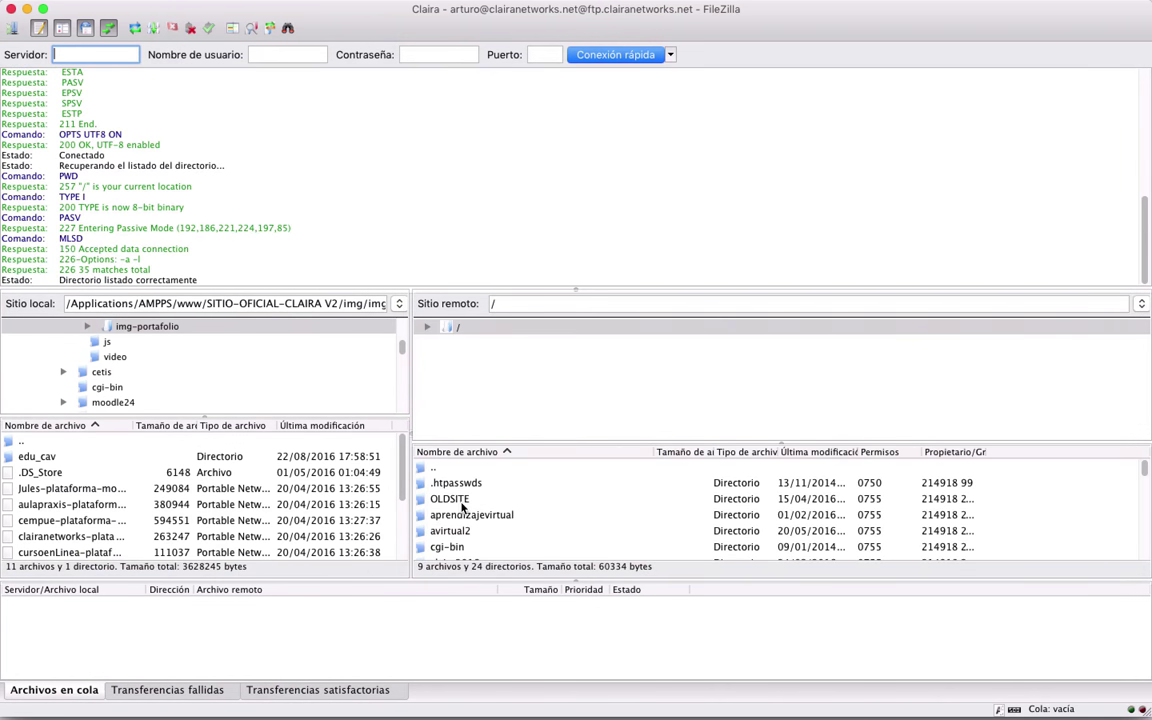
Open the remote folder /cursomoodle/course/format on the server
{"action": "scroll", "coordinate": [462, 508], "scroll_direction": "down", "scroll_amount": 3}
{"action": "scroll", "coordinate": [462, 510], "scroll_direction": "down", "scroll_amount": 3}
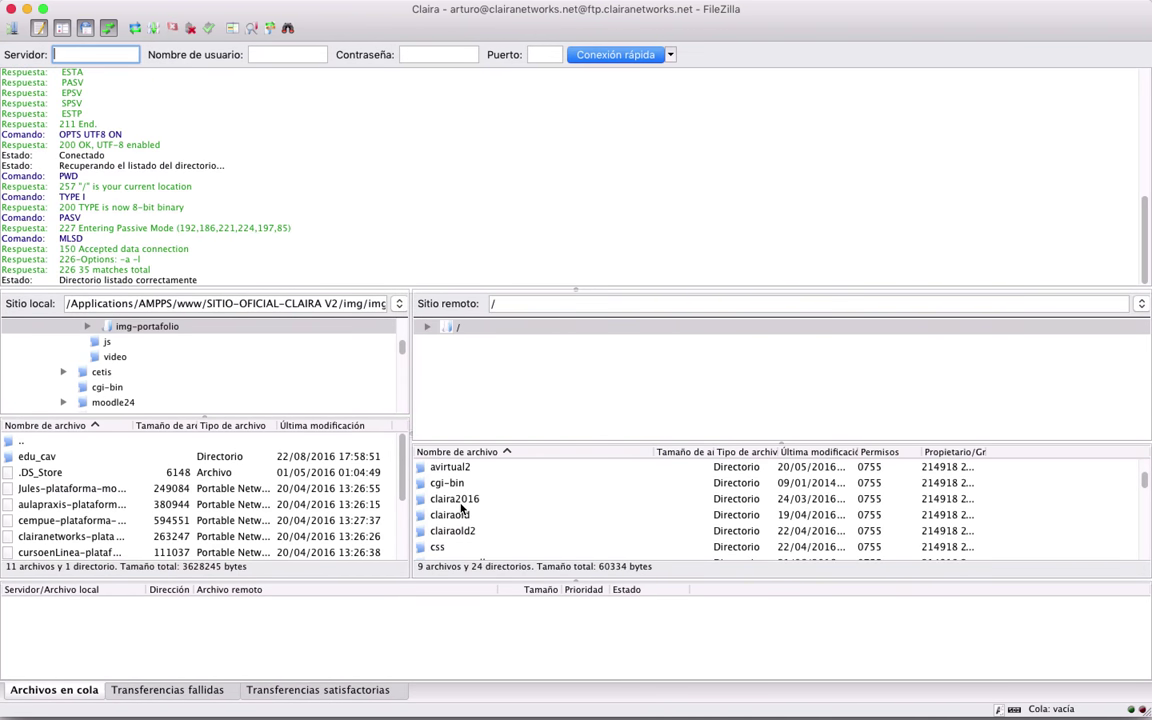
{"action": "left_click", "coordinate": [463, 535]}
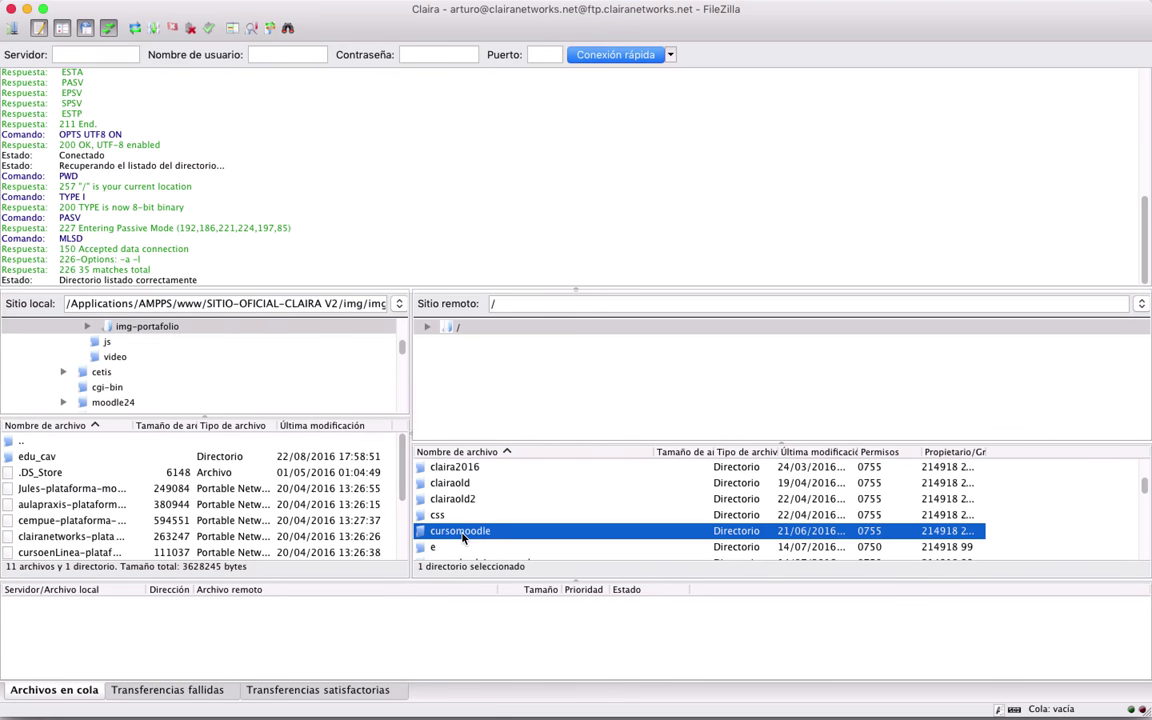
{"action": "double_click", "coordinate": [462, 535]}
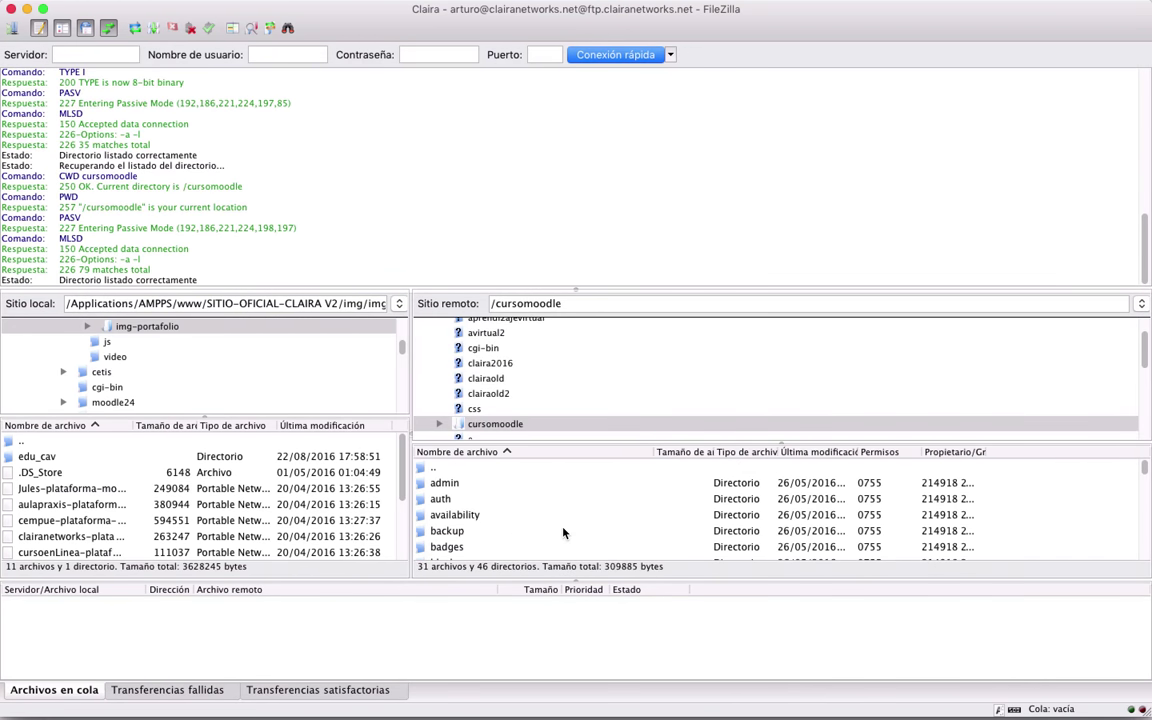
{"action": "scroll", "coordinate": [563, 533], "scroll_direction": "down", "scroll_amount": 6}
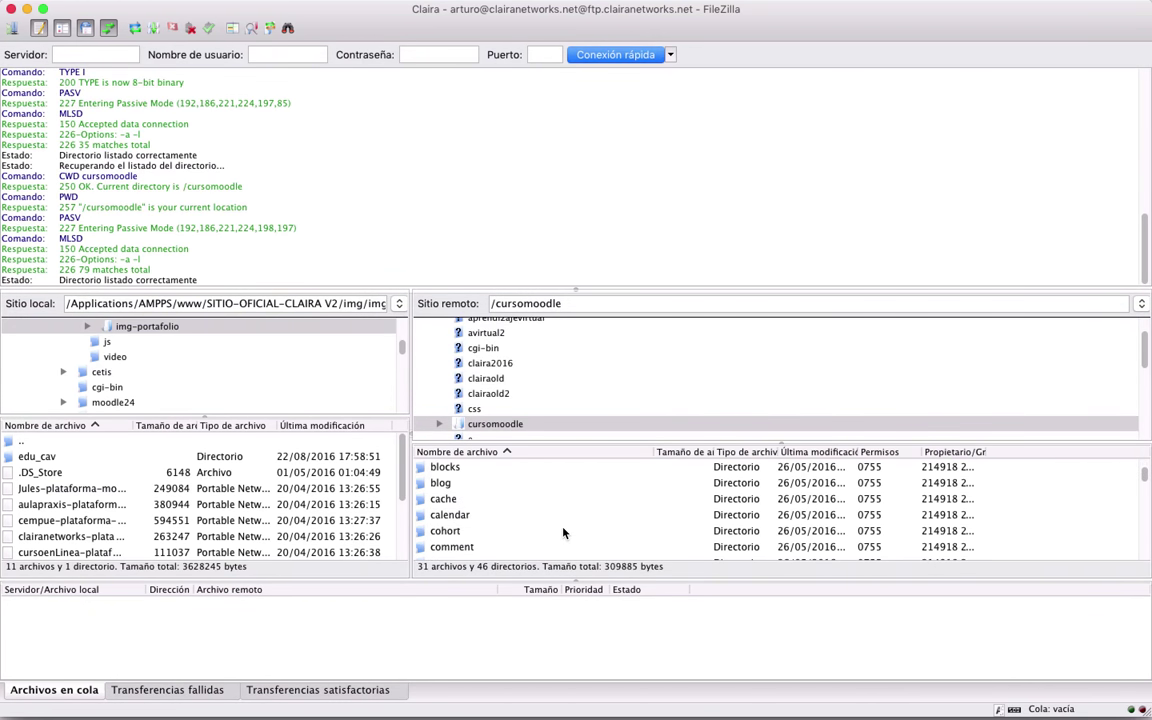
{"action": "scroll", "coordinate": [563, 533], "scroll_direction": "down", "scroll_amount": 3}
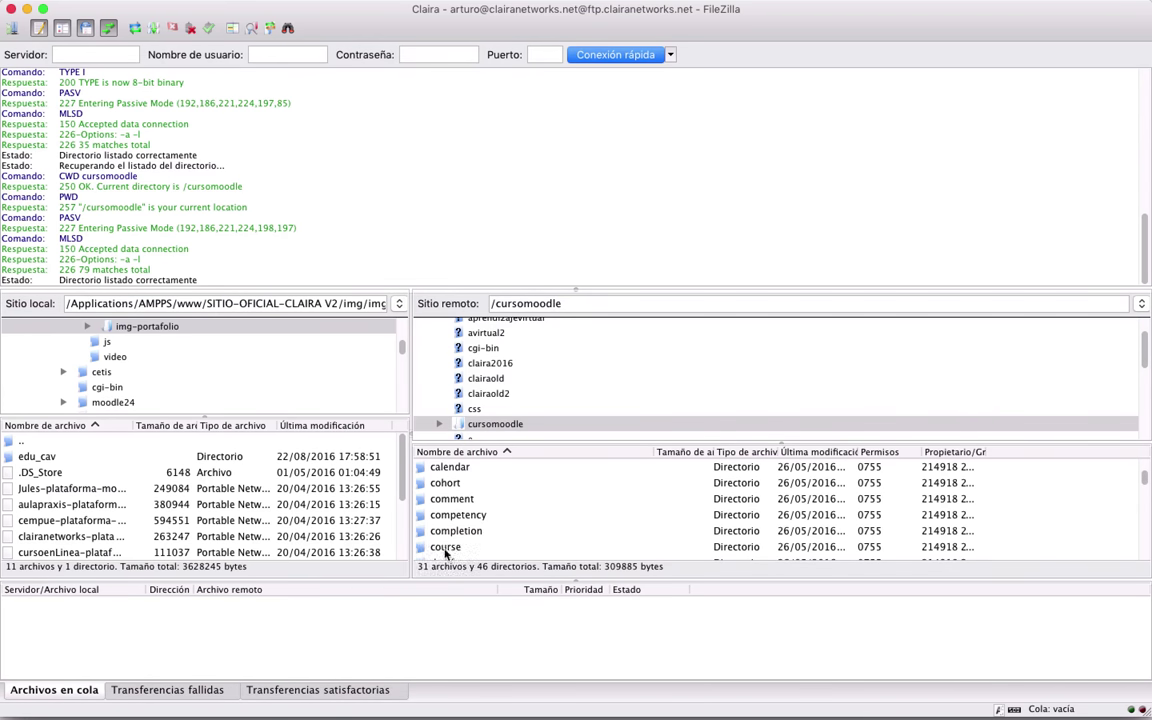
{"action": "double_click", "coordinate": [447, 547]}
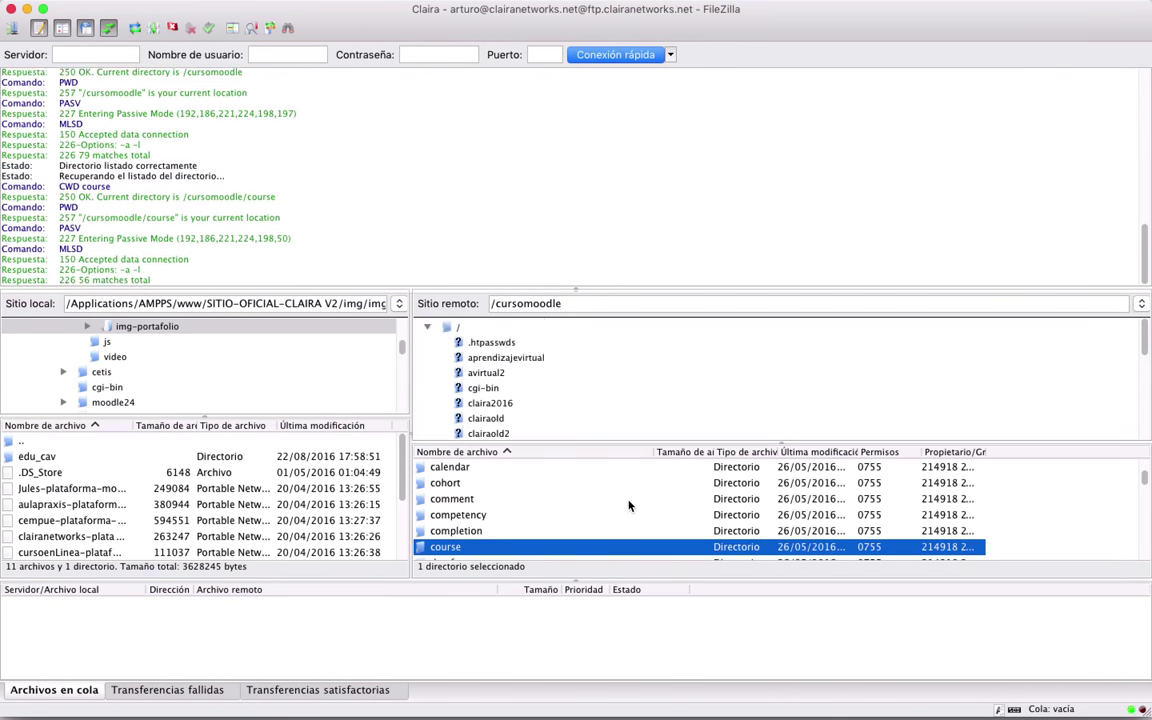
{"action": "scroll", "coordinate": [515, 531], "scroll_direction": "down", "scroll_amount": 1}
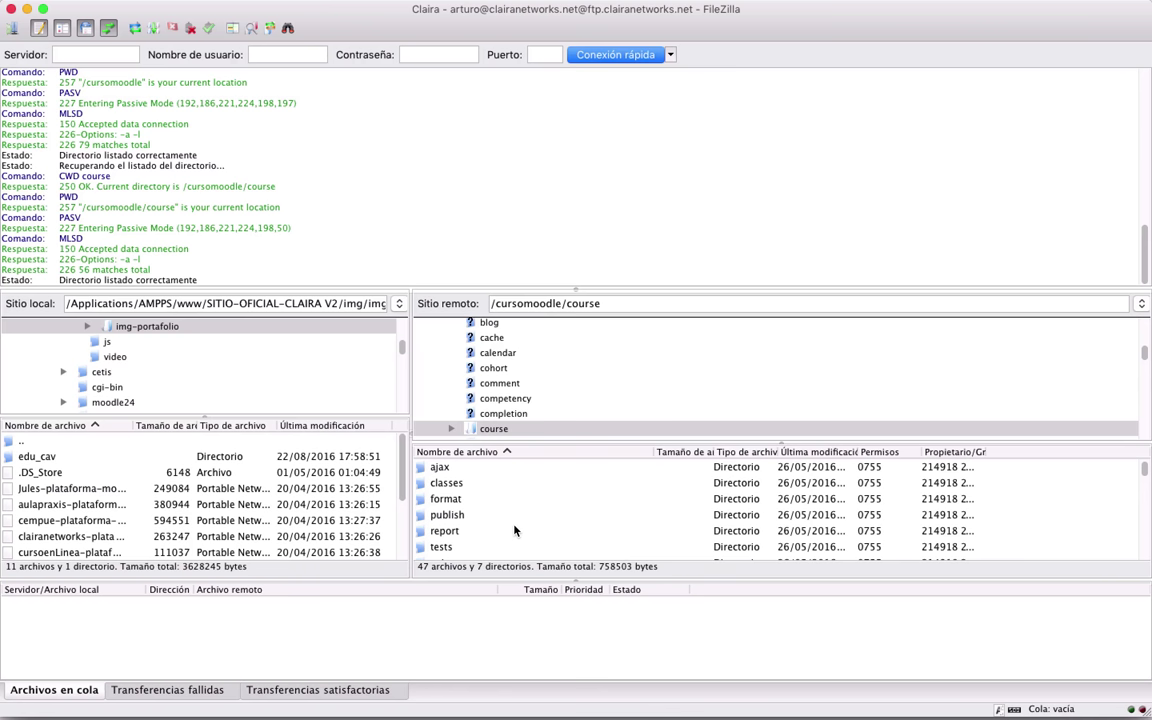
{"action": "double_click", "coordinate": [451, 504]}
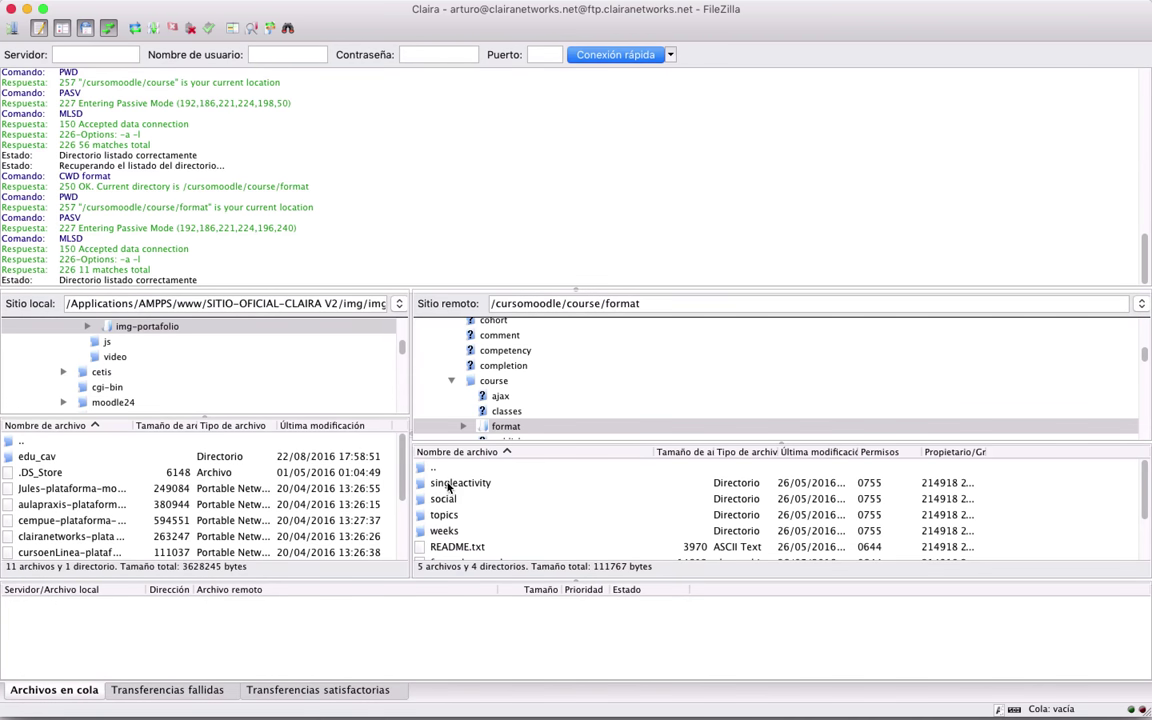
Switch to the Moodle course settings in Safari and check the available course format options, keeping Weekly format
{"action": "key", "text": "ctrl+Up"}
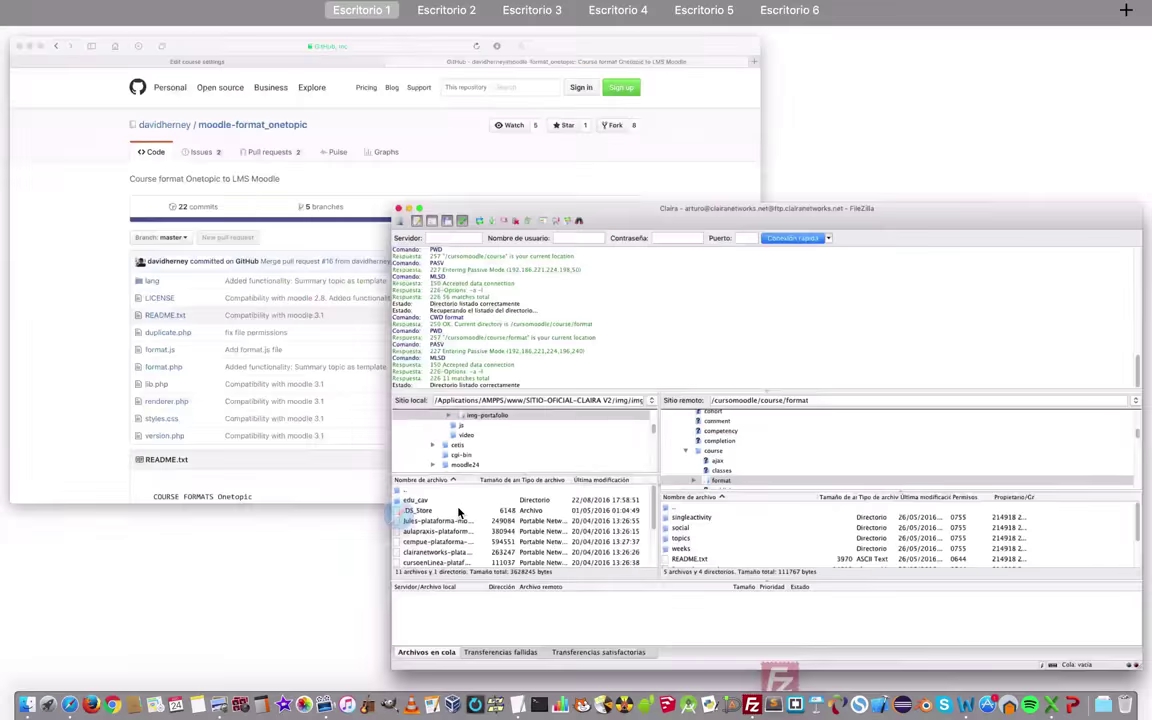
{"action": "left_click", "coordinate": [378, 198]}
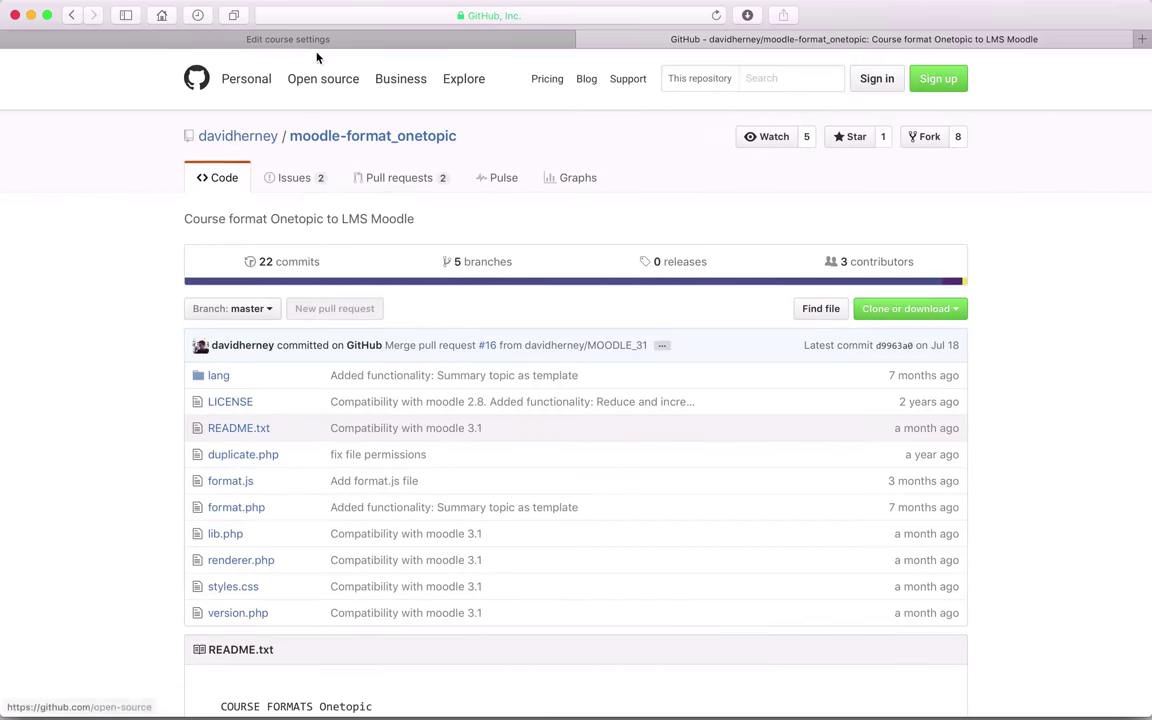
{"action": "left_click", "coordinate": [284, 39]}
{"action": "scroll", "coordinate": [417, 540], "scroll_direction": "down", "scroll_amount": 10}
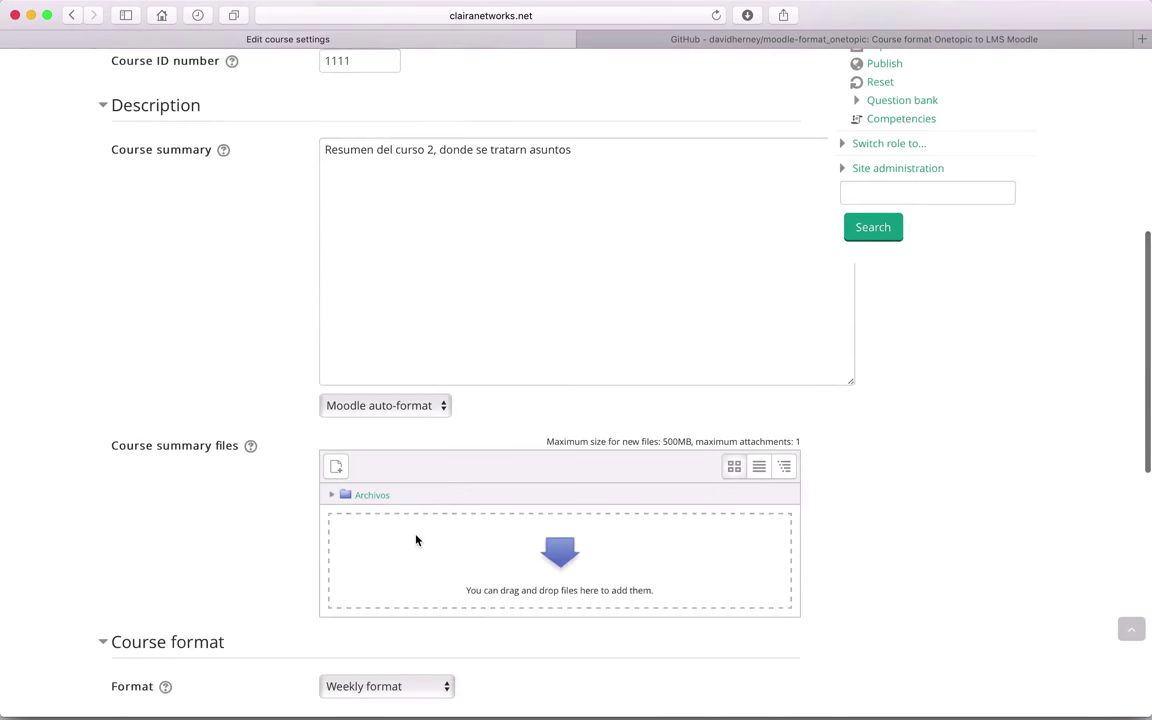
{"action": "left_click", "coordinate": [442, 339]}
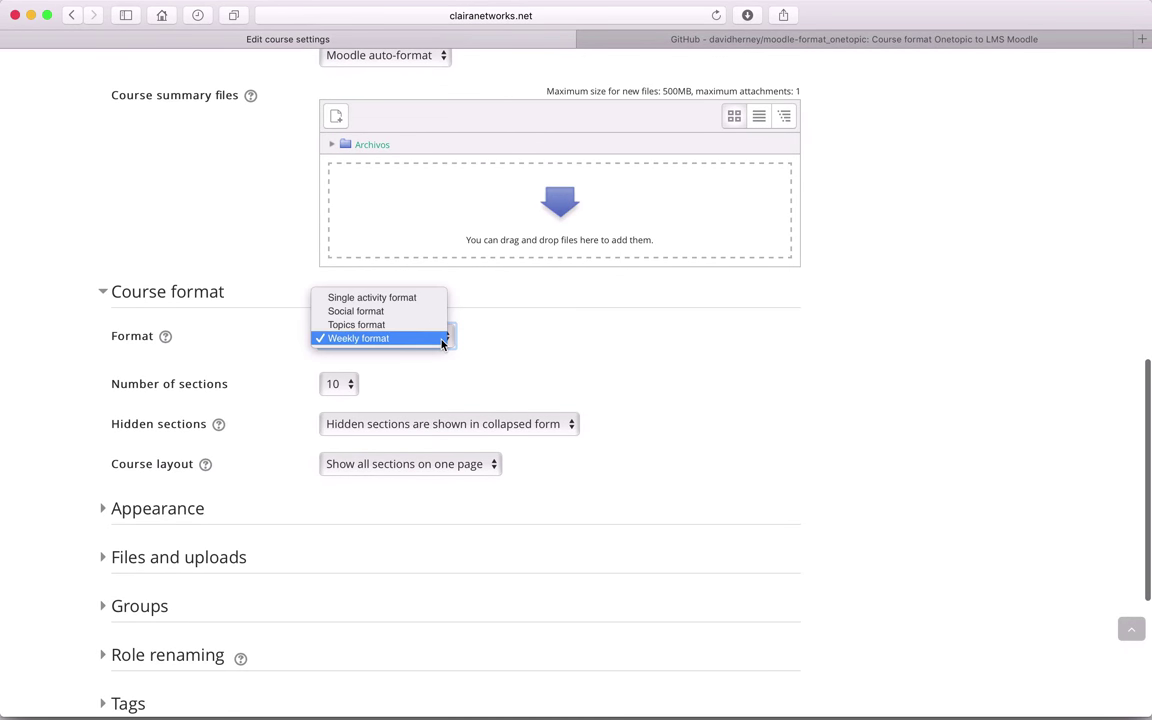
{"action": "left_click", "coordinate": [442, 340]}
Return to FileZilla's remote format folder and shift the window slightly aside
{"action": "key", "text": "ctrl+Up"}
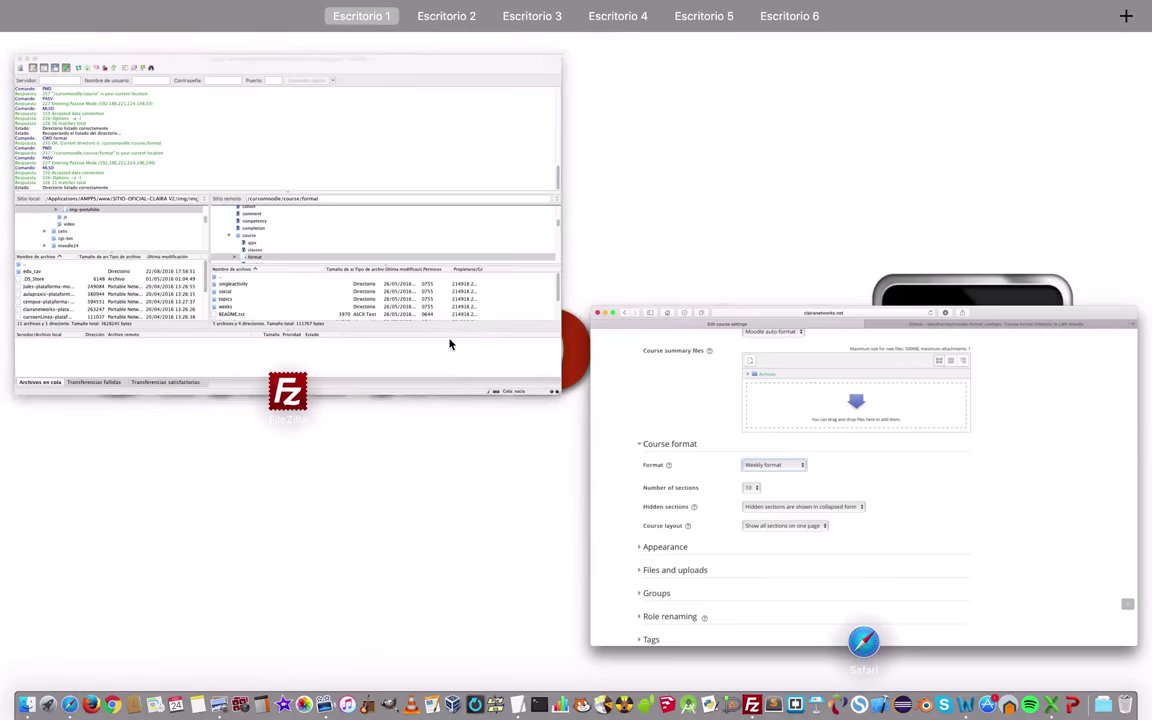
{"action": "left_click", "coordinate": [445, 321]}
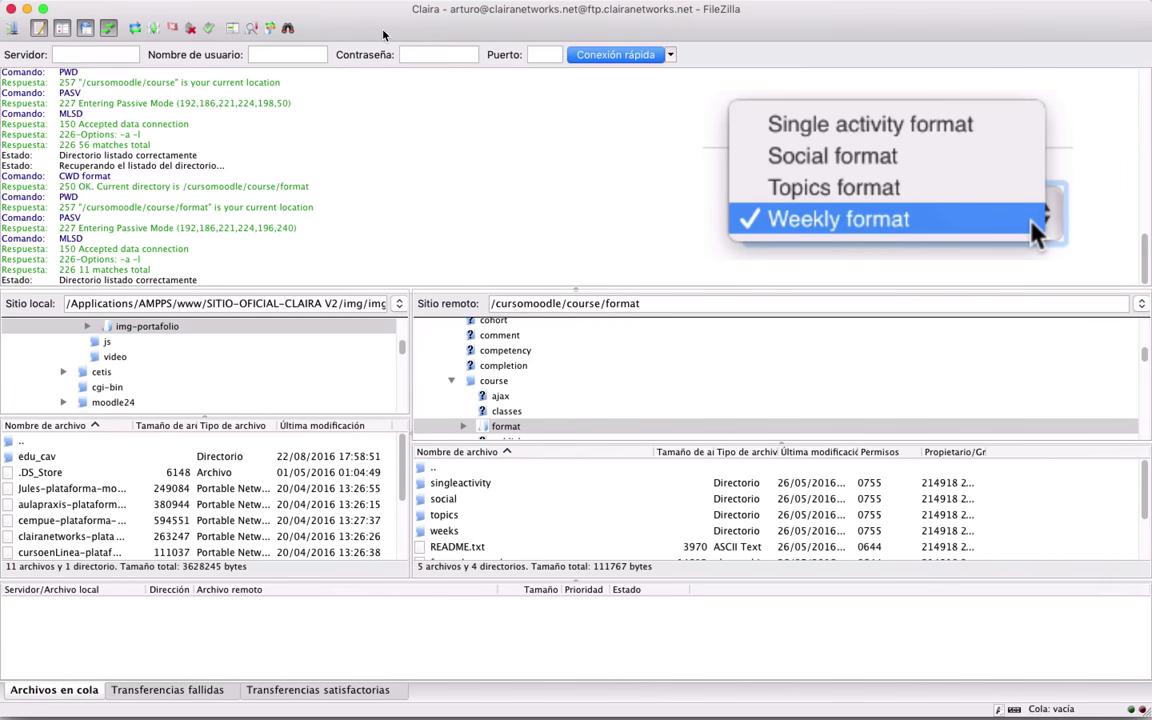
{"action": "left_click_drag", "start_coordinate": [338, 8], "coordinate": [376, 8]}
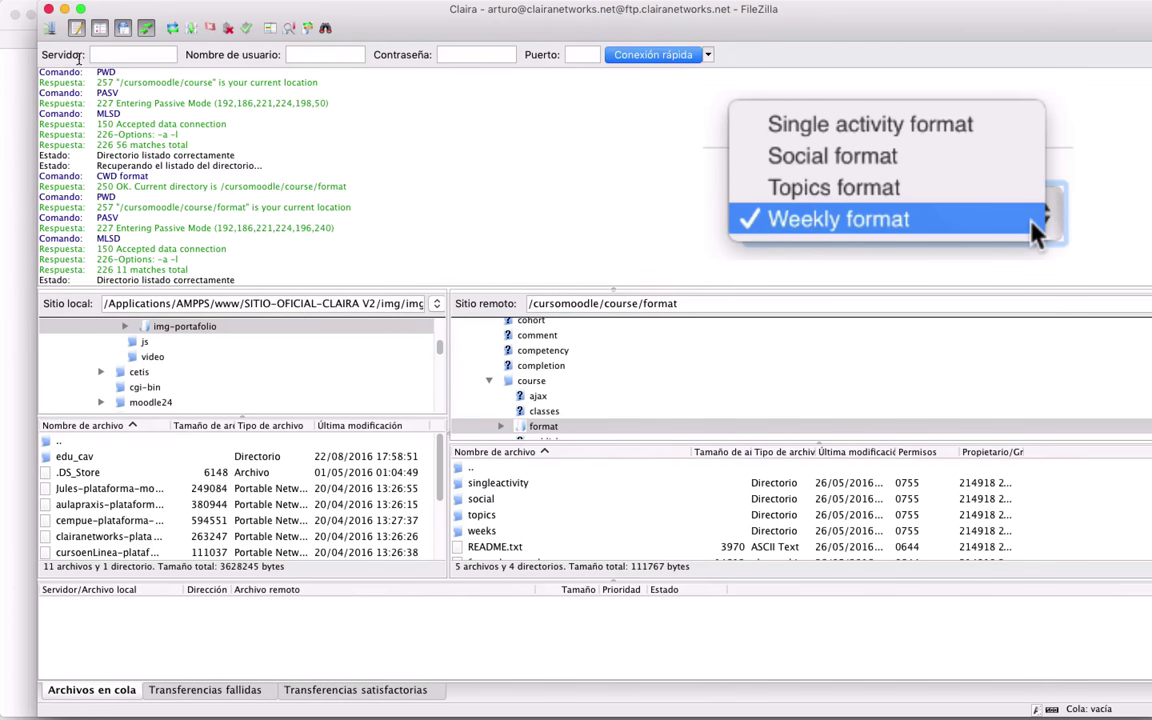
Move the FileZilla window aside and compare the course format options in Moodle's settings with the folders in the remote format directory
{"action": "left_click_drag", "start_coordinate": [149, 8], "coordinate": [543, 5]}
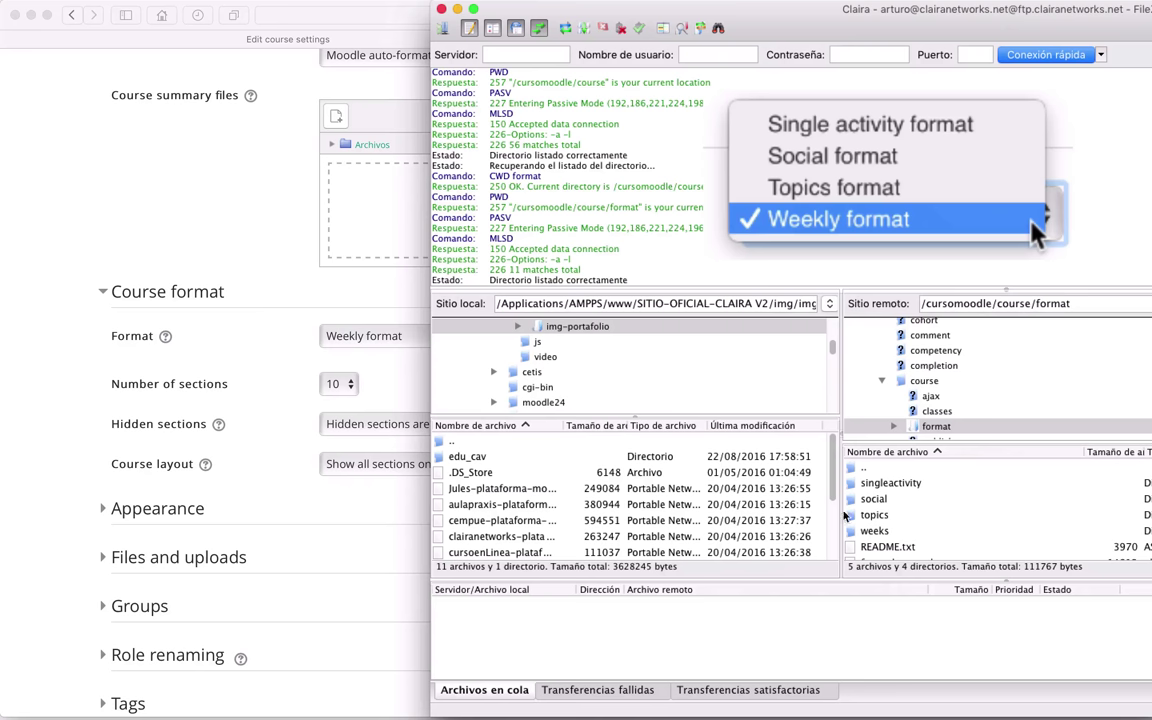
{"action": "left_click", "coordinate": [388, 338]}
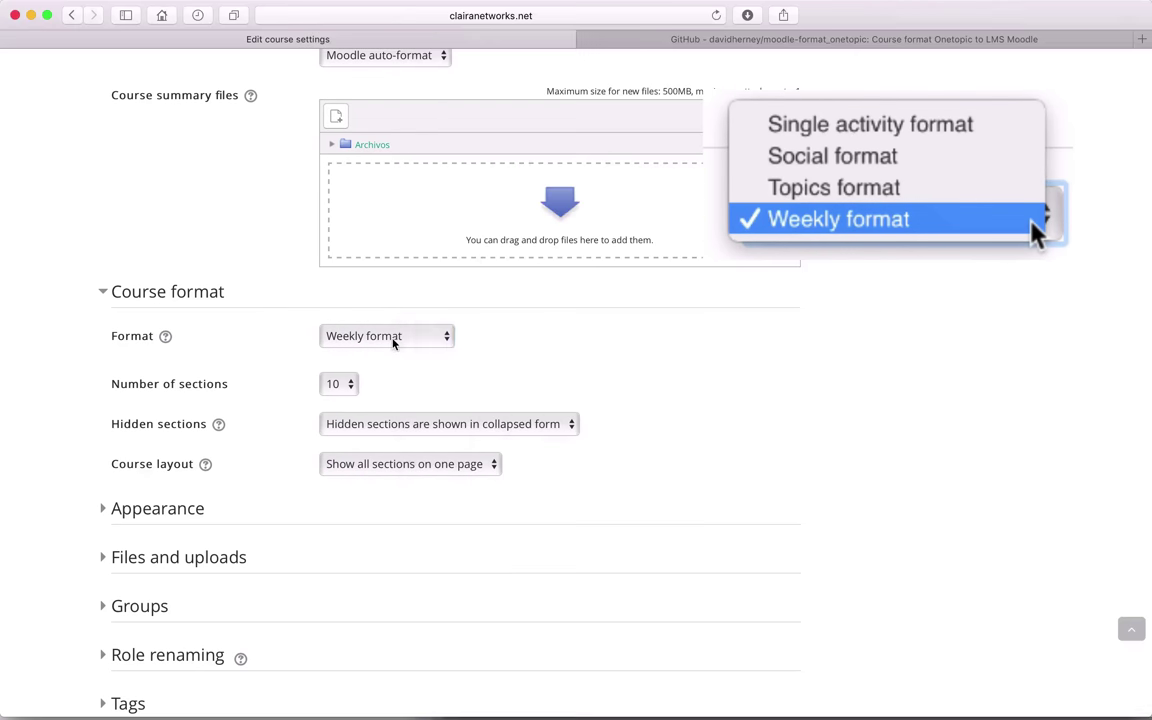
{"action": "left_click", "coordinate": [420, 338]}
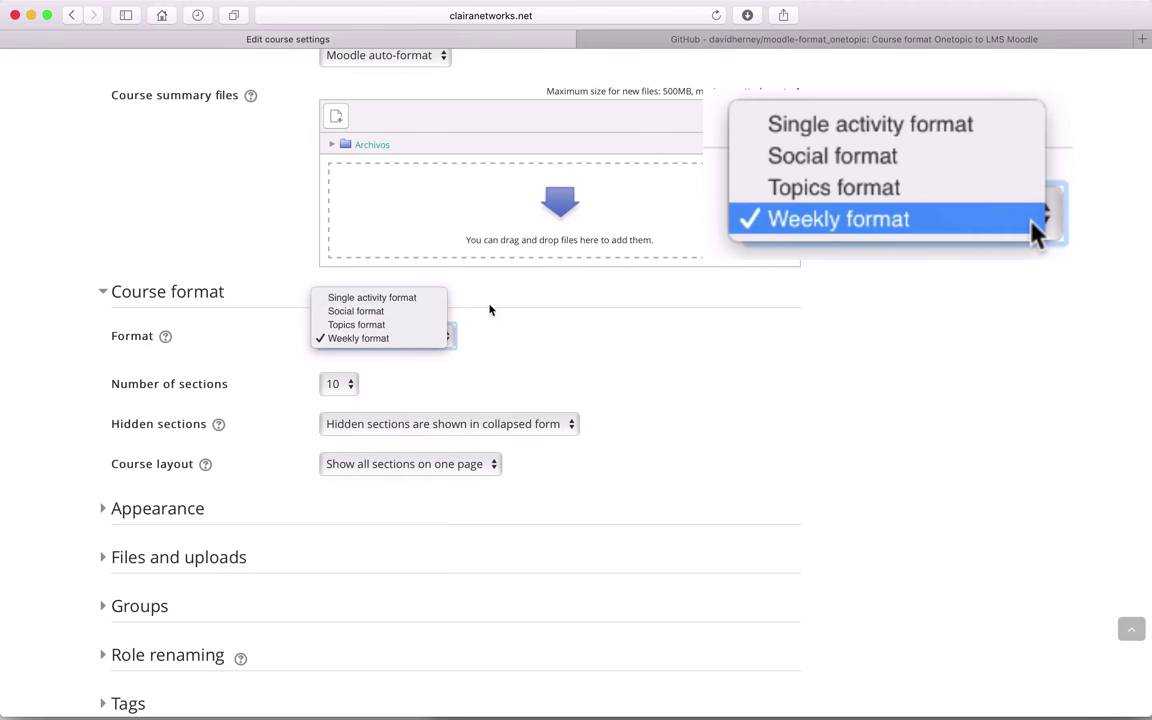
{"action": "left_click", "coordinate": [784, 370]}
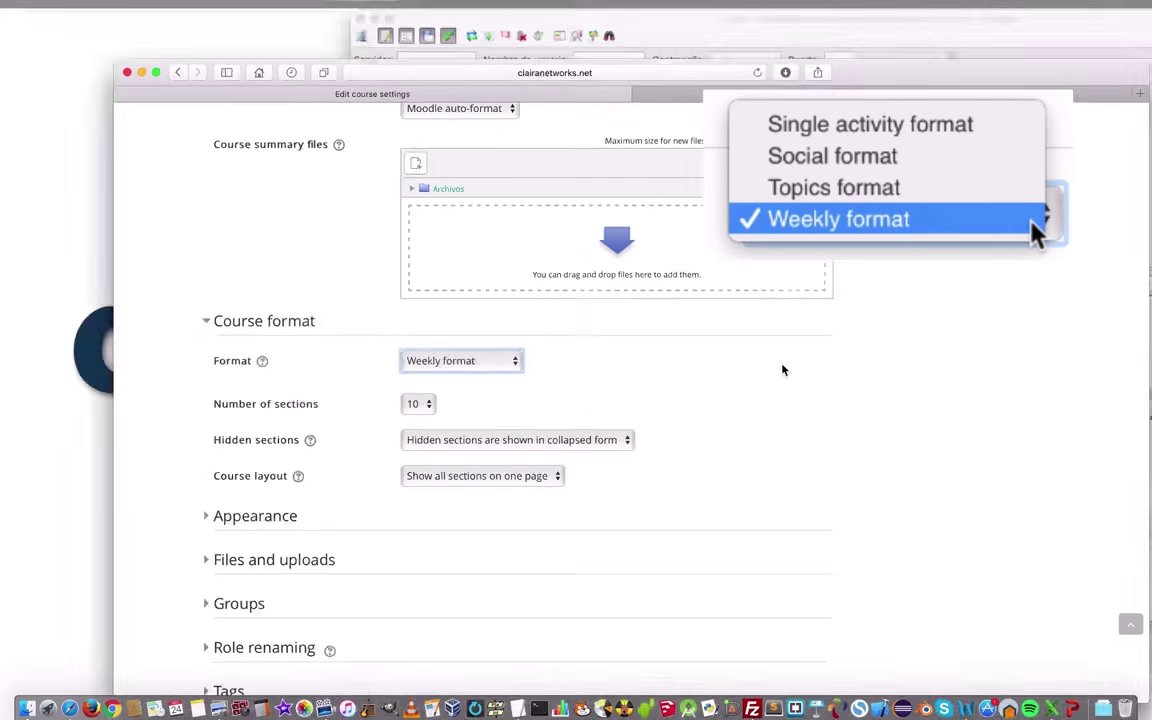
{"action": "key", "text": "ctrl+Up"}
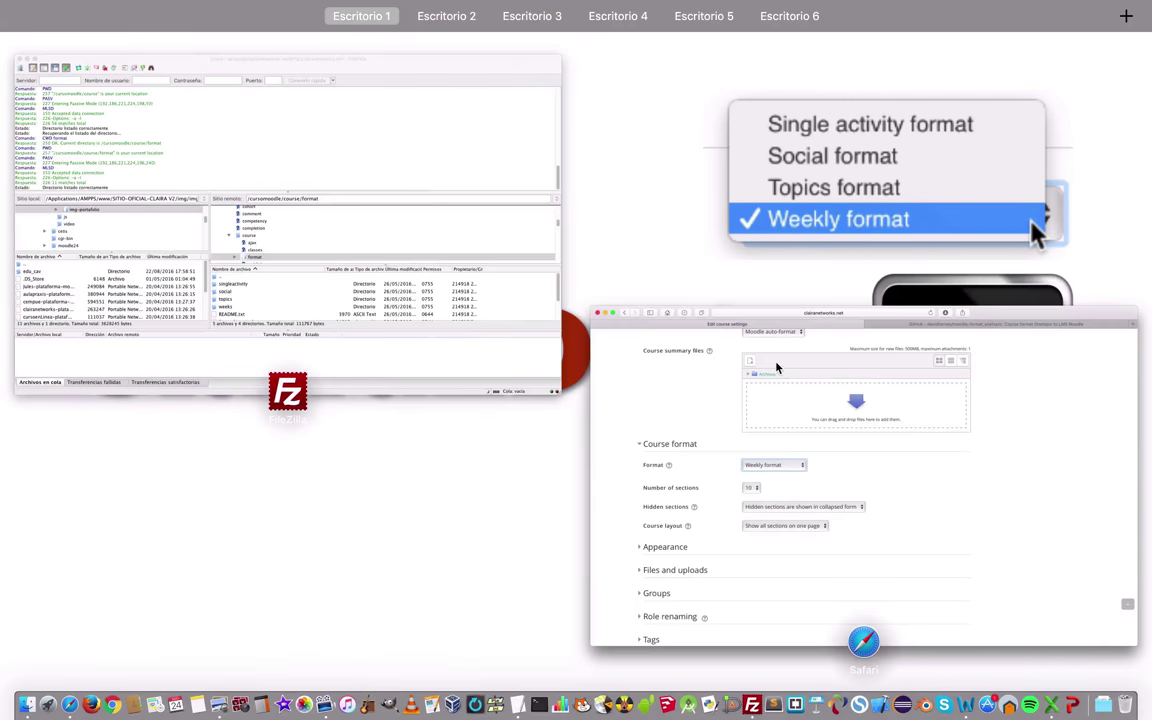
{"action": "key", "text": "super+Tab"}
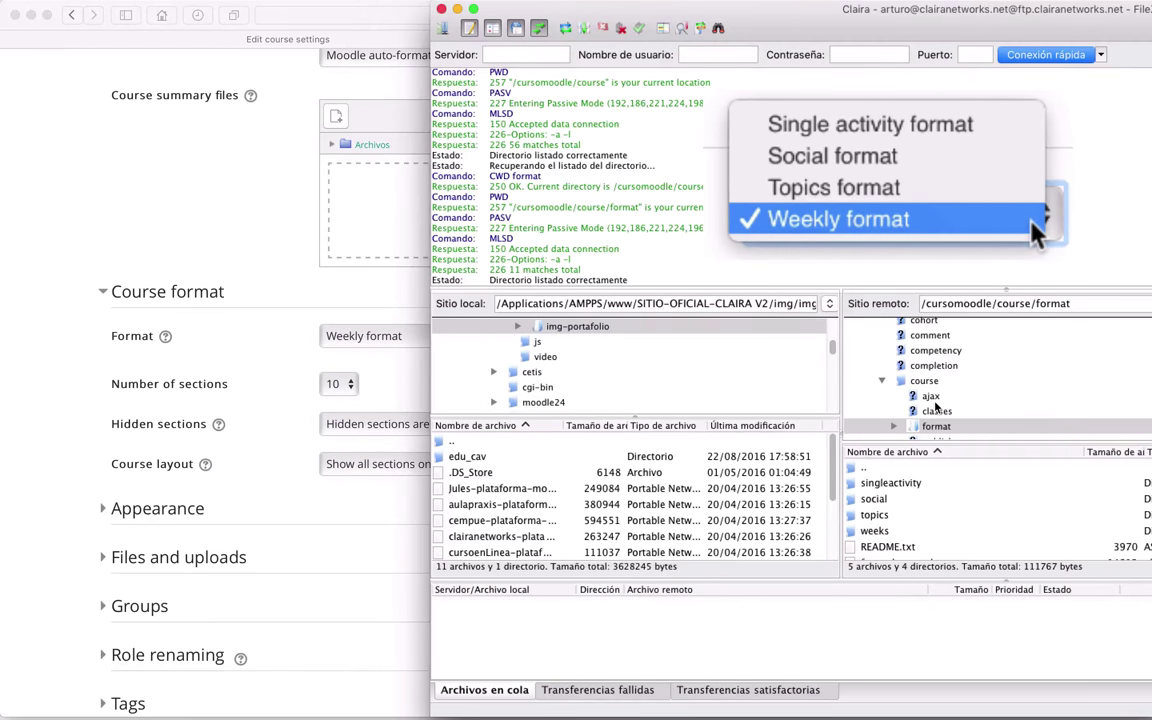
{"action": "scroll", "coordinate": [936, 405], "scroll_direction": "down", "scroll_amount": 1}
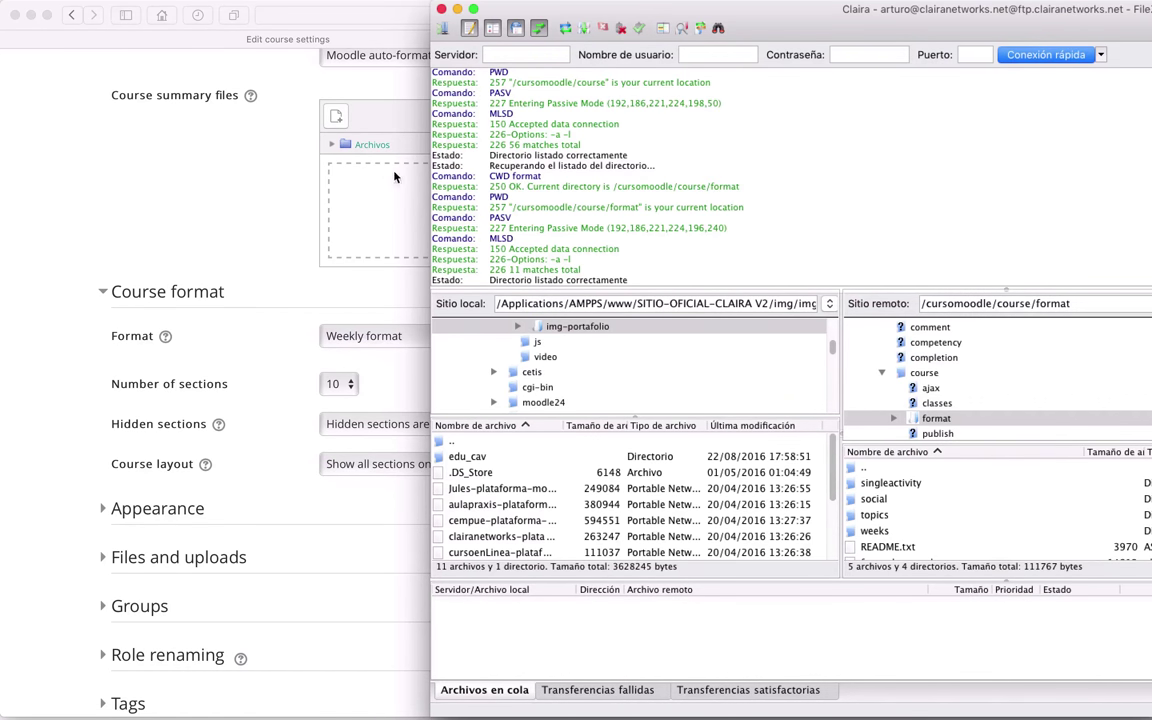
Switch to Safari and reveal the downloaded moodle-format_onetopic-master-2 folder in Finder
{"action": "left_click", "coordinate": [197, 210]}
{"action": "left_click", "coordinate": [717, 53]}
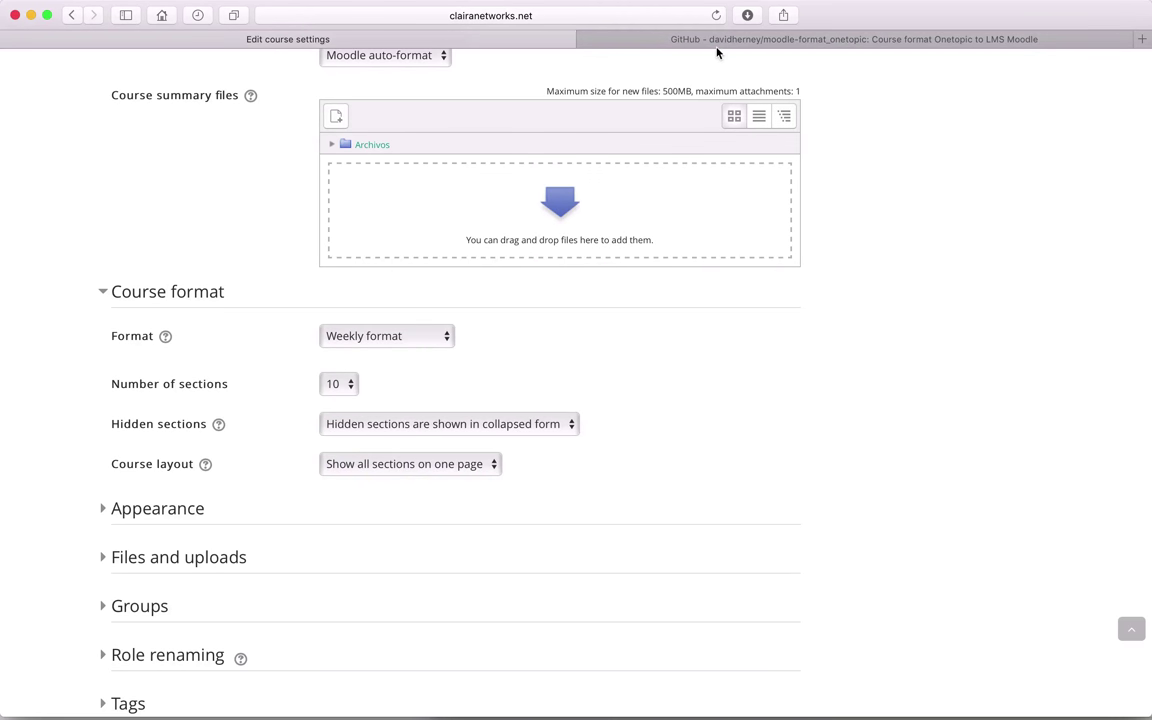
{"action": "left_click", "coordinate": [680, 39]}
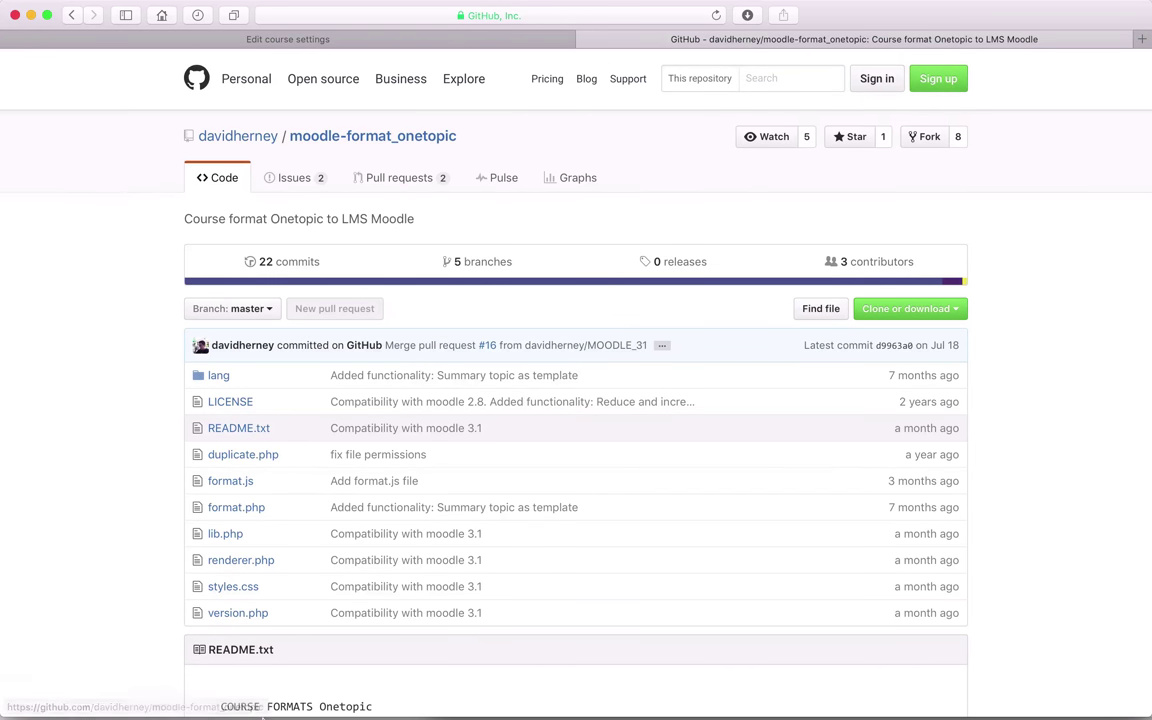
{"action": "left_click", "coordinate": [469, 42]}
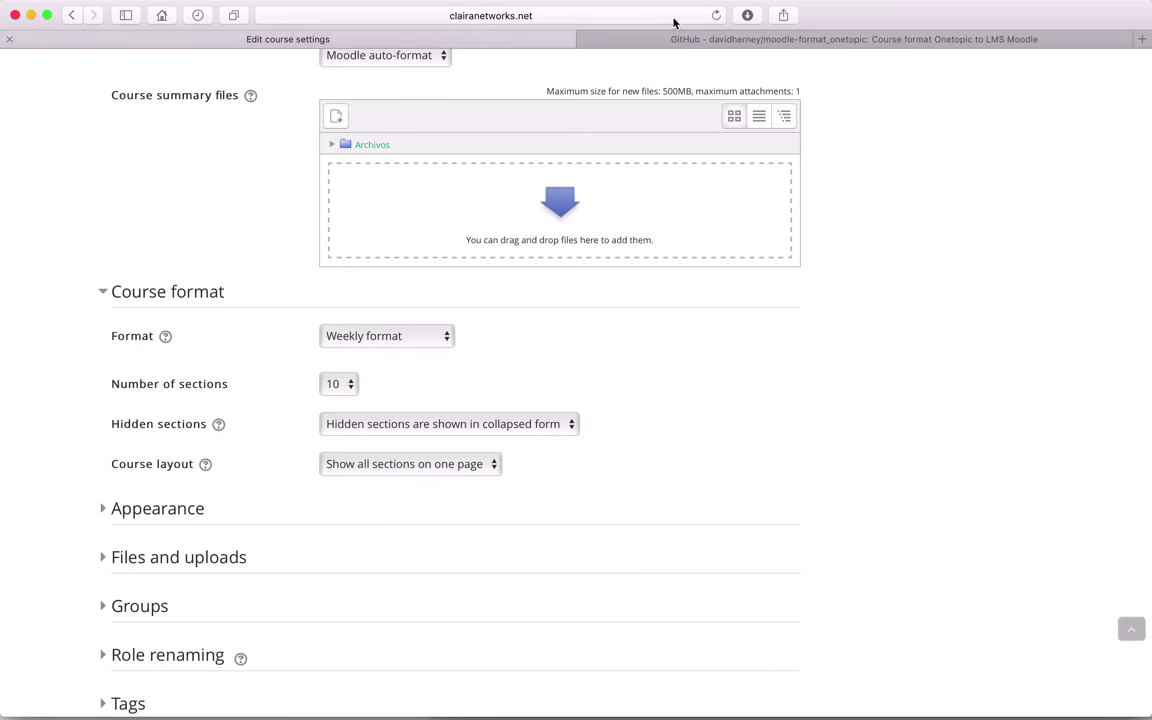
{"action": "left_click", "coordinate": [747, 15]}
{"action": "left_click", "coordinate": [694, 92]}
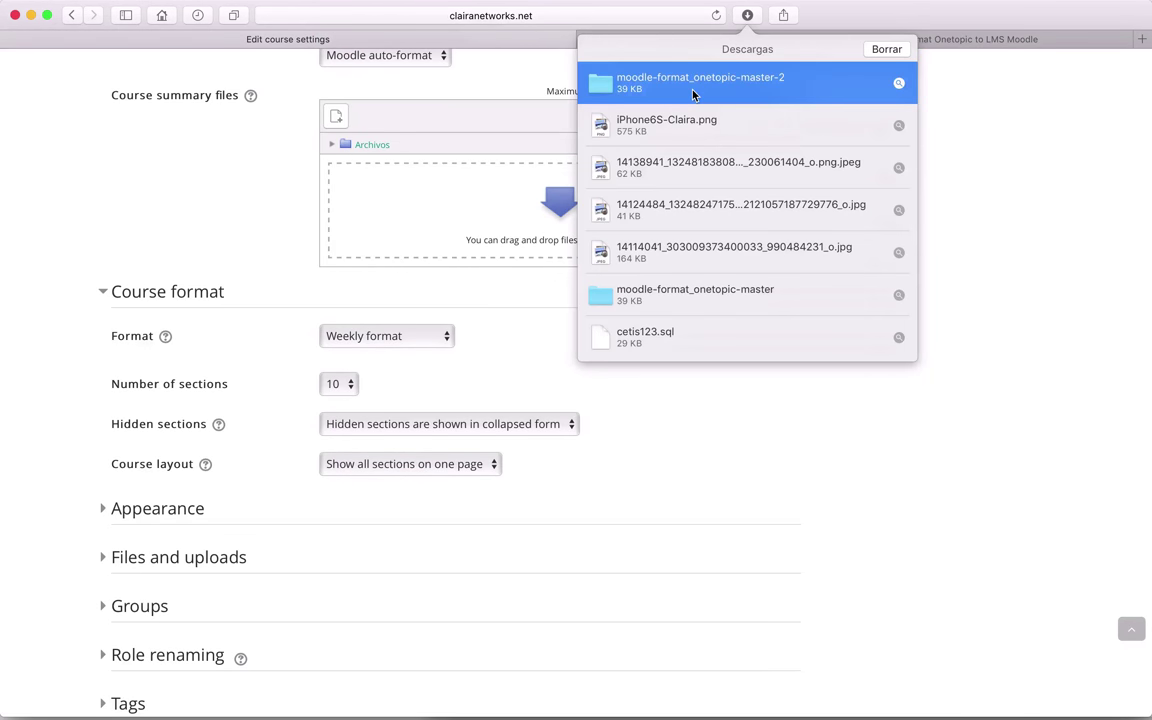
{"action": "right_click", "coordinate": [695, 93]}
{"action": "left_click", "coordinate": [706, 114]}
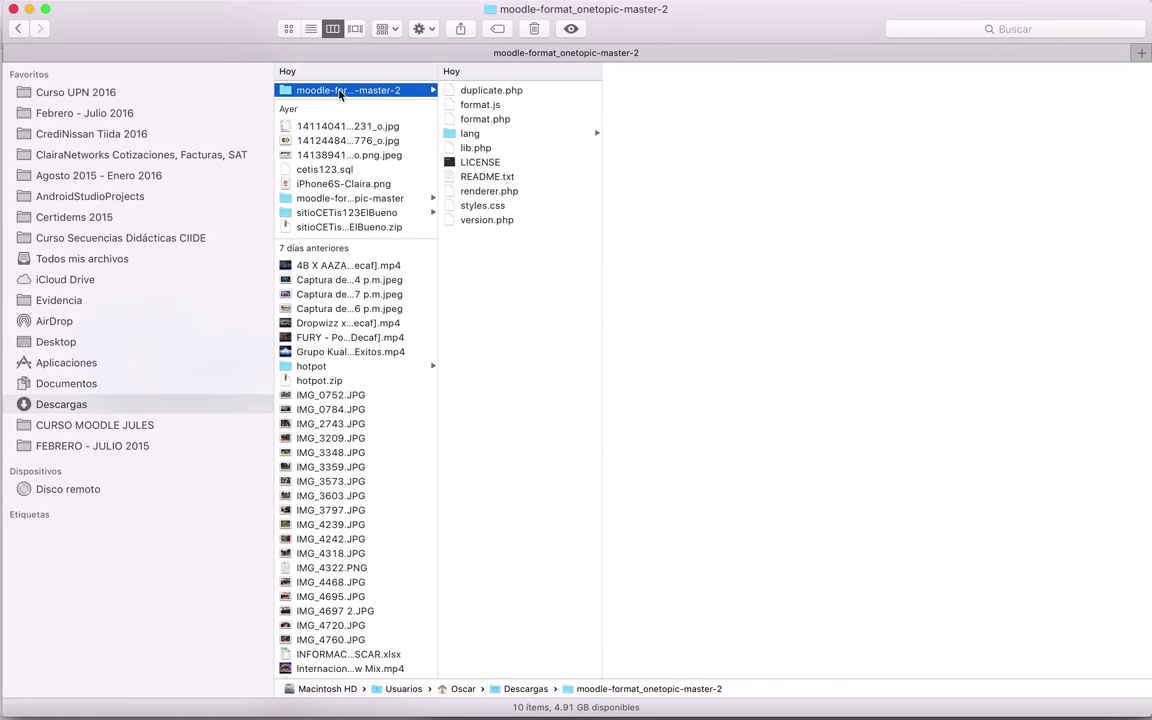
Rename the moodle-format_onetopic-master-2 folder as onetopic
{"action": "left_click", "coordinate": [340, 91]}
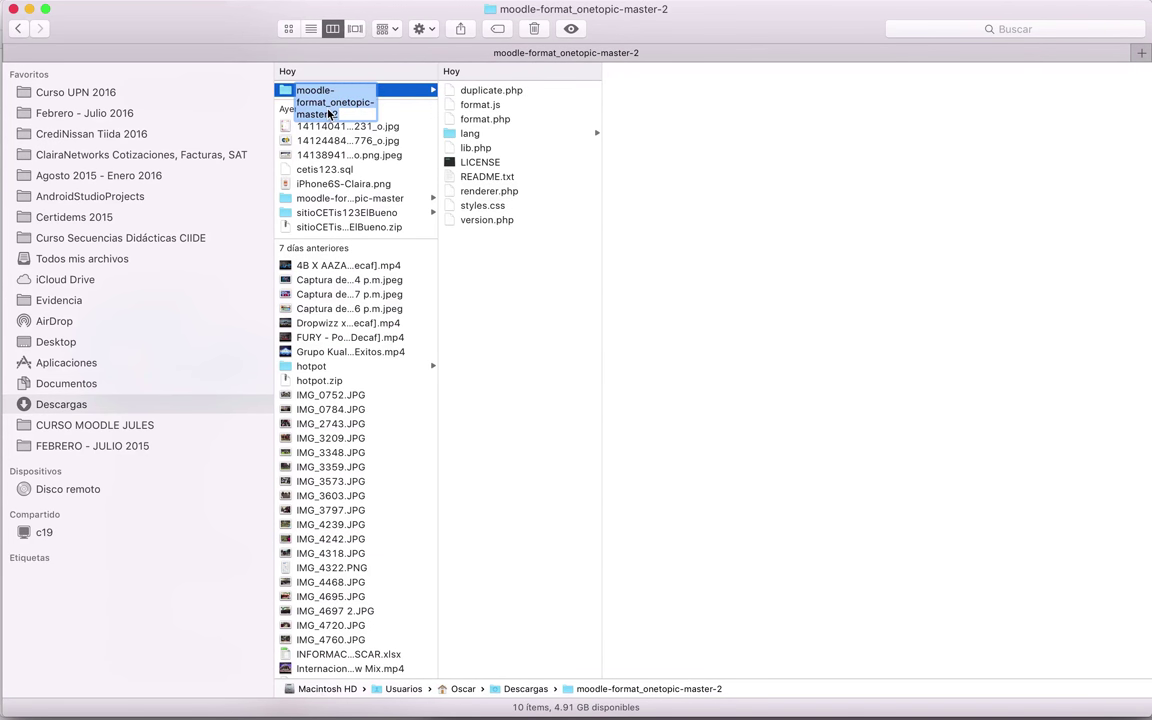
{"action": "left_click", "coordinate": [346, 101]}
{"action": "left_click_drag", "start_coordinate": [332, 101], "coordinate": [300, 84]}
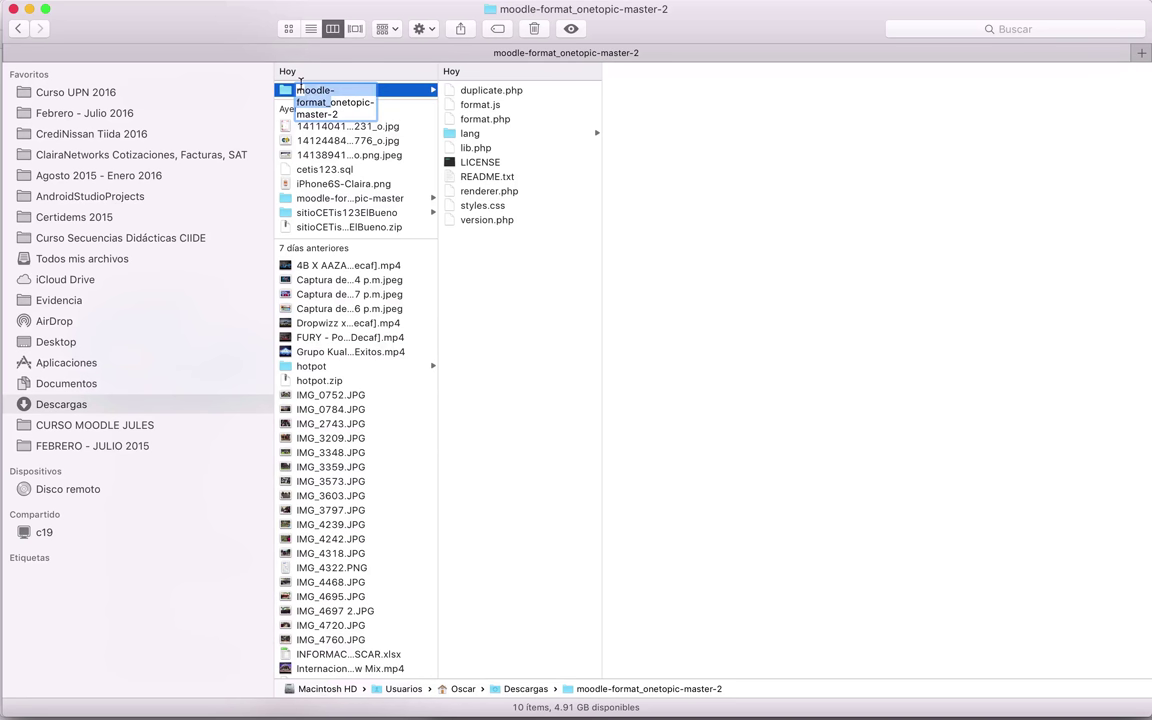
{"action": "key", "text": "BackSpace"}
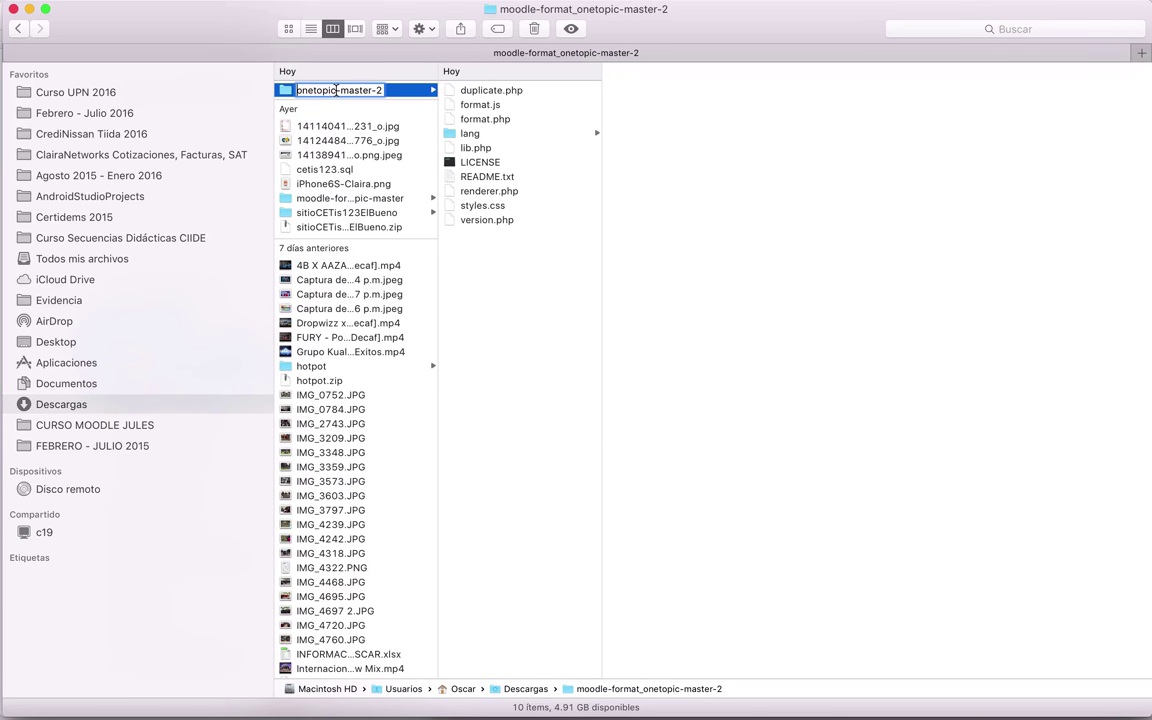
{"action": "left_click", "coordinate": [381, 90], "text": "shift"}
{"action": "type", "text": "onetopic"}
{"action": "key", "text": "Return"}
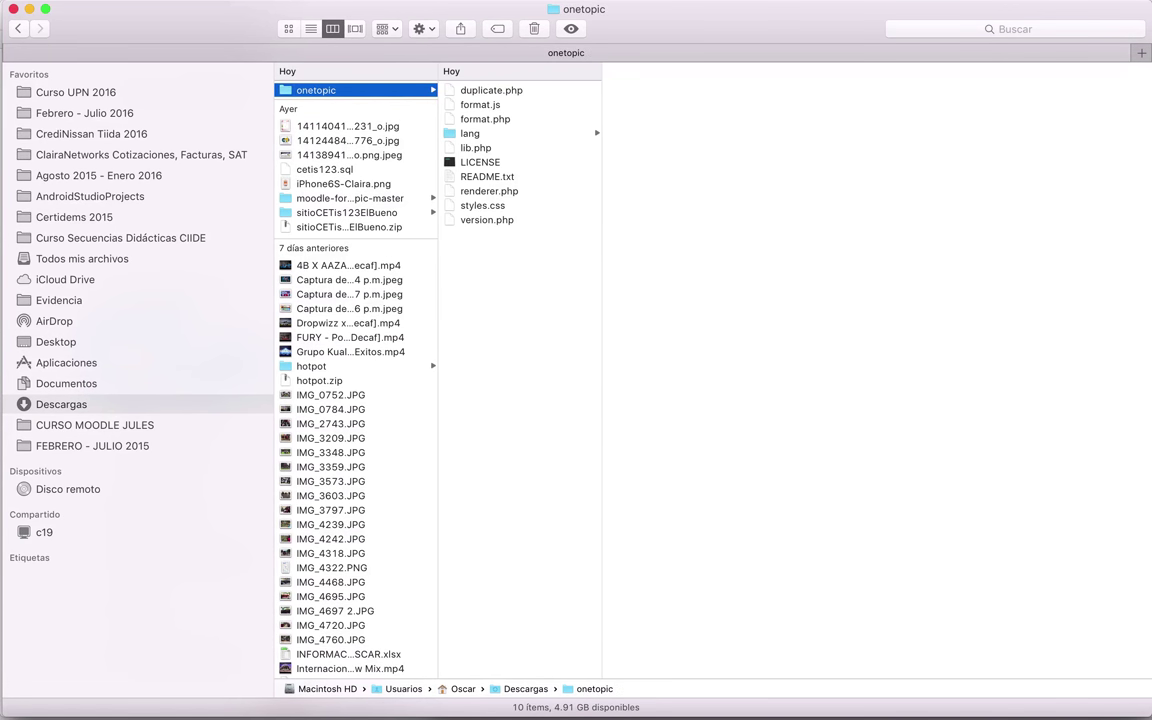
Switch to FileZilla, upload the onetopic folder into /cursomoodle/course/format and display the remote format folder's contents
{"action": "key", "text": "ctrl+Up"}
{"action": "left_click", "coordinate": [494, 237]}
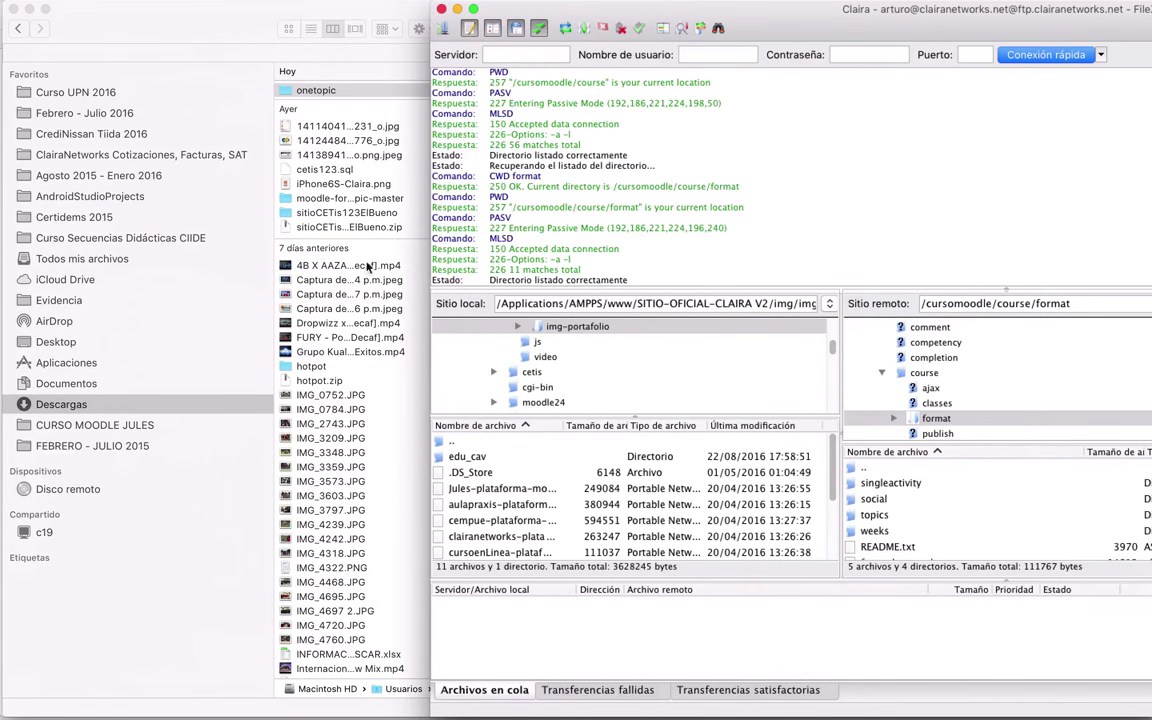
{"action": "left_click_drag", "start_coordinate": [316, 90], "coordinate": [925, 535]}
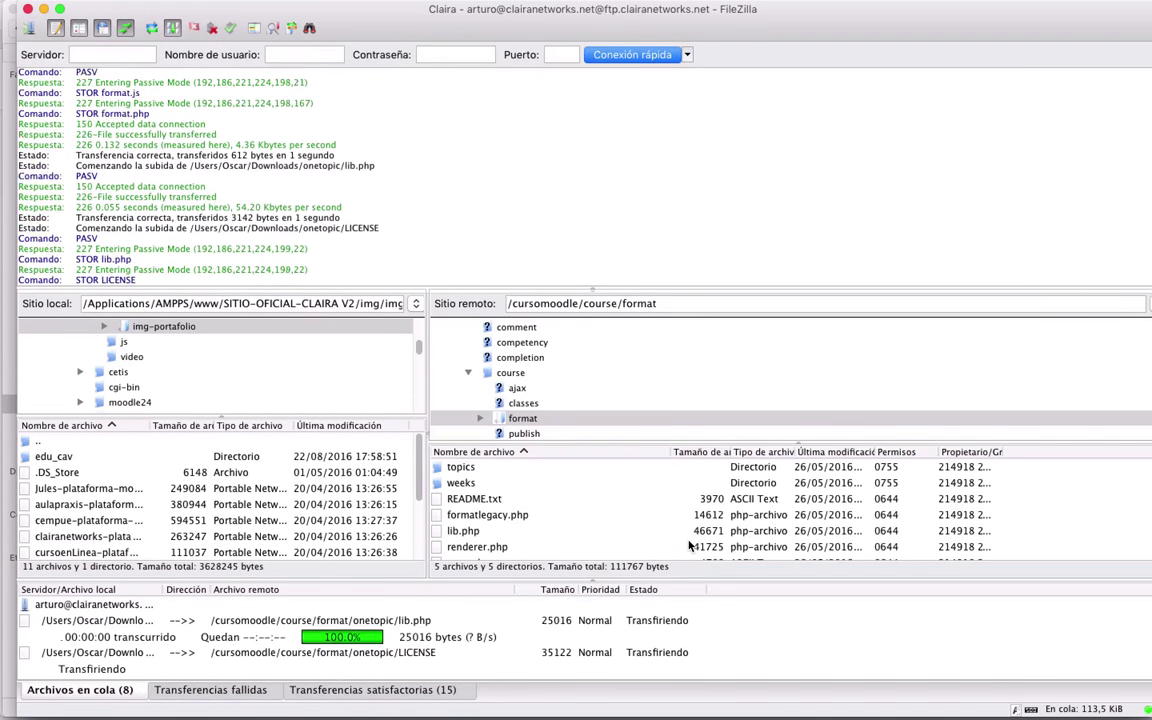
{"action": "mouse_move", "coordinate": [780, 5]}
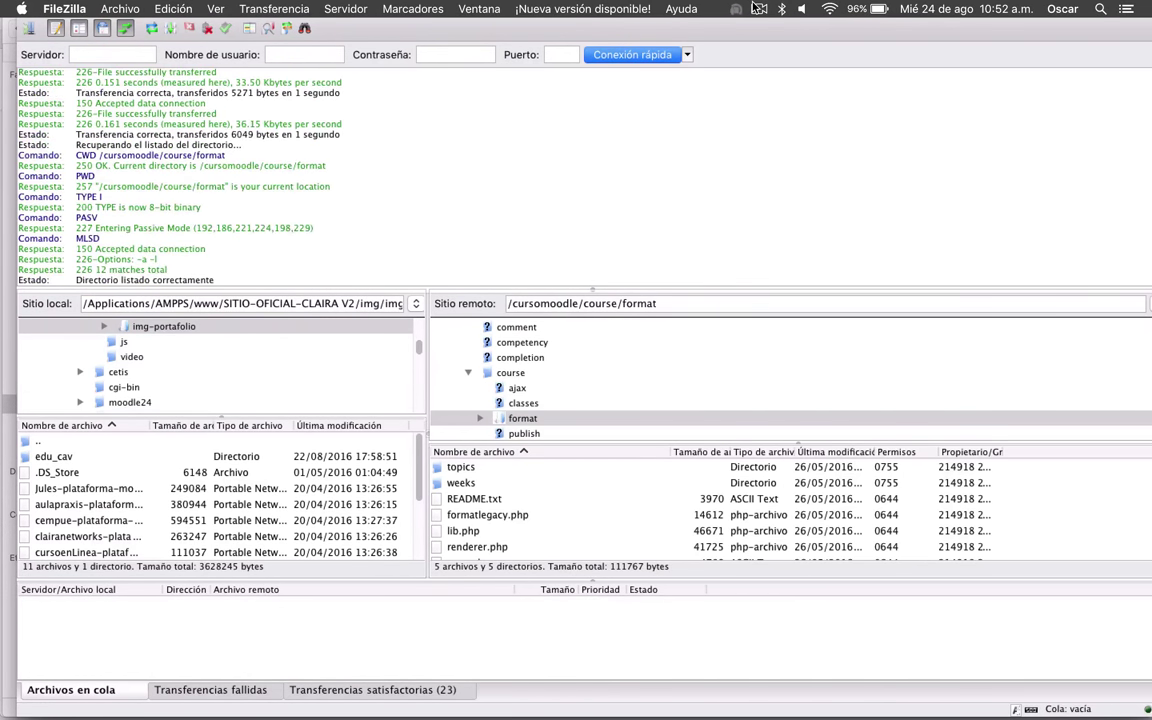
{"action": "left_click", "coordinate": [522, 418]}
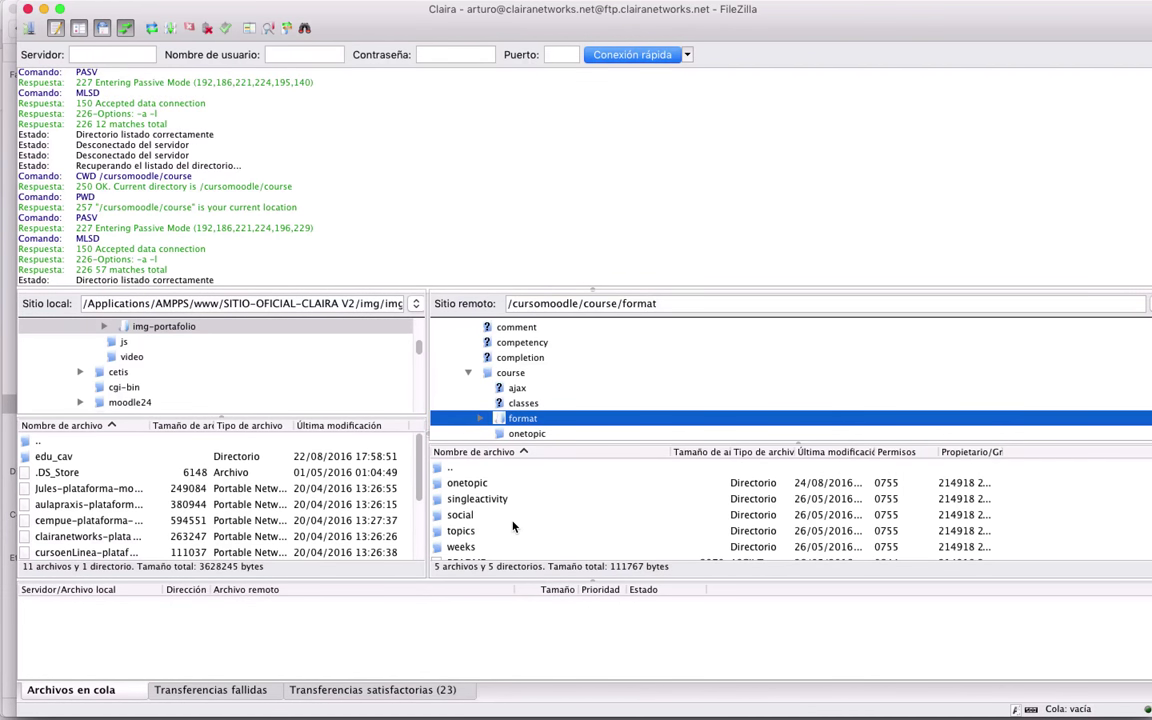
Switch to the Moodle course settings in Safari and log out of the current account
{"action": "key", "text": "ctrl+Up"}
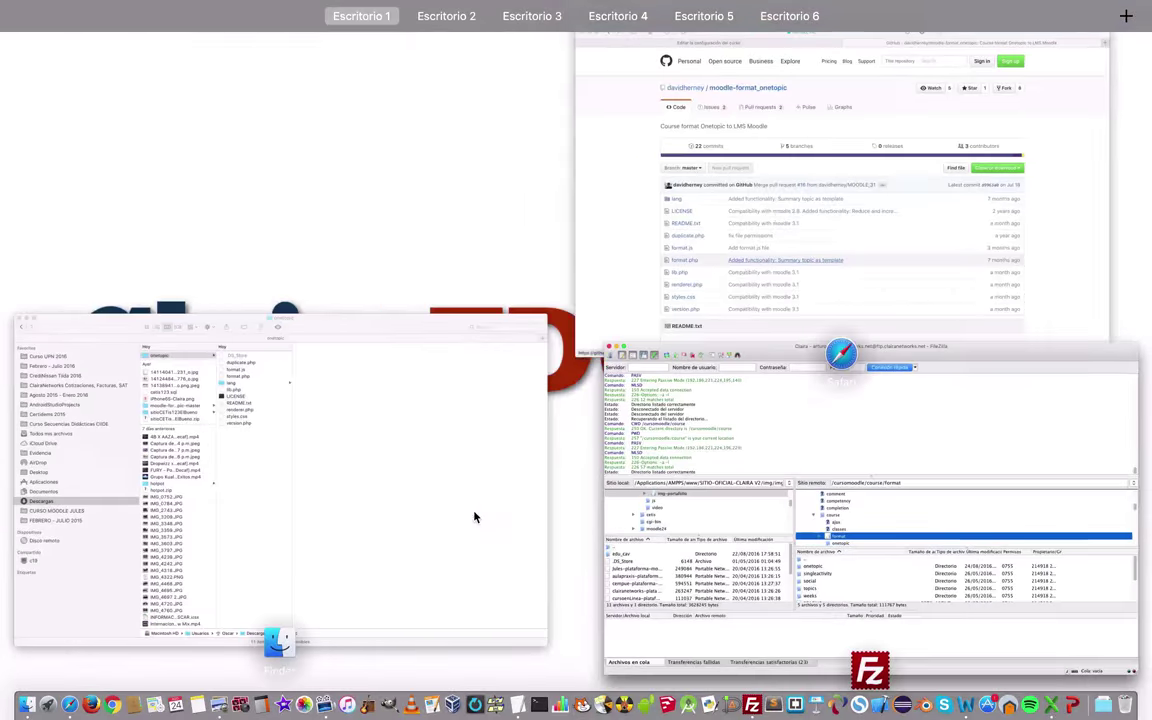
{"action": "left_click", "coordinate": [779, 219]}
{"action": "left_click", "coordinate": [425, 44]}
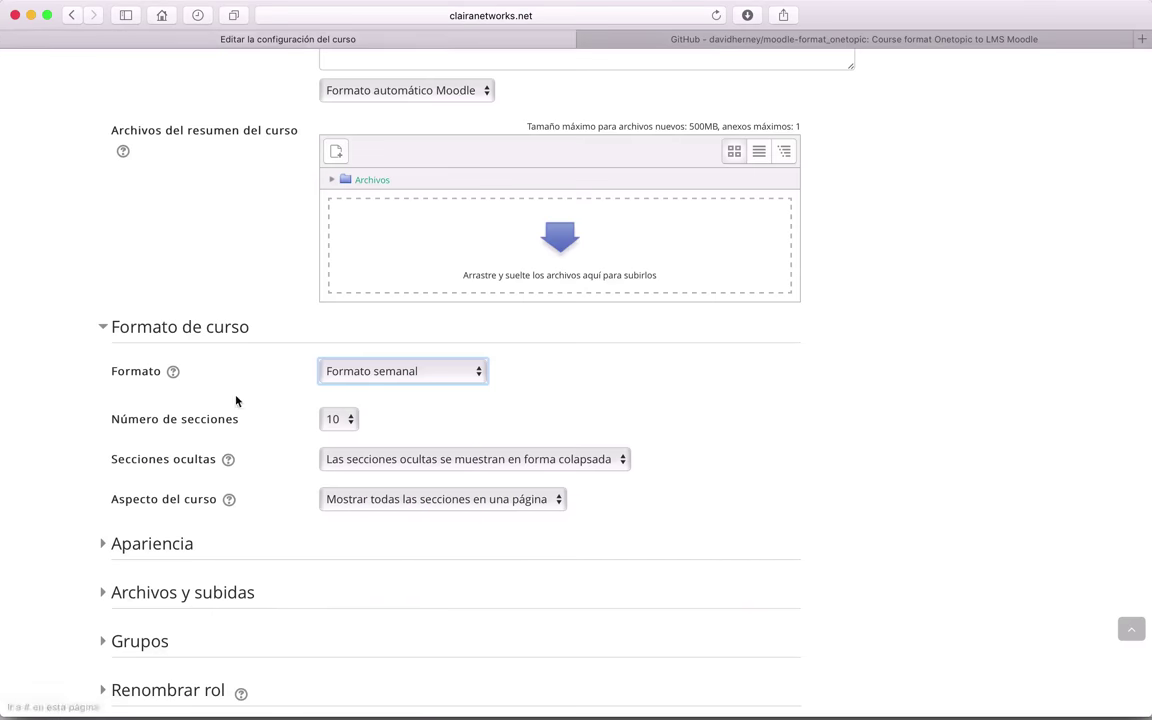
{"action": "scroll", "coordinate": [80, 442], "scroll_direction": "up", "scroll_amount": 3}
{"action": "scroll", "coordinate": [80, 443], "scroll_direction": "down", "scroll_amount": 1}
{"action": "scroll", "coordinate": [80, 442], "scroll_direction": "down", "scroll_amount": 1}
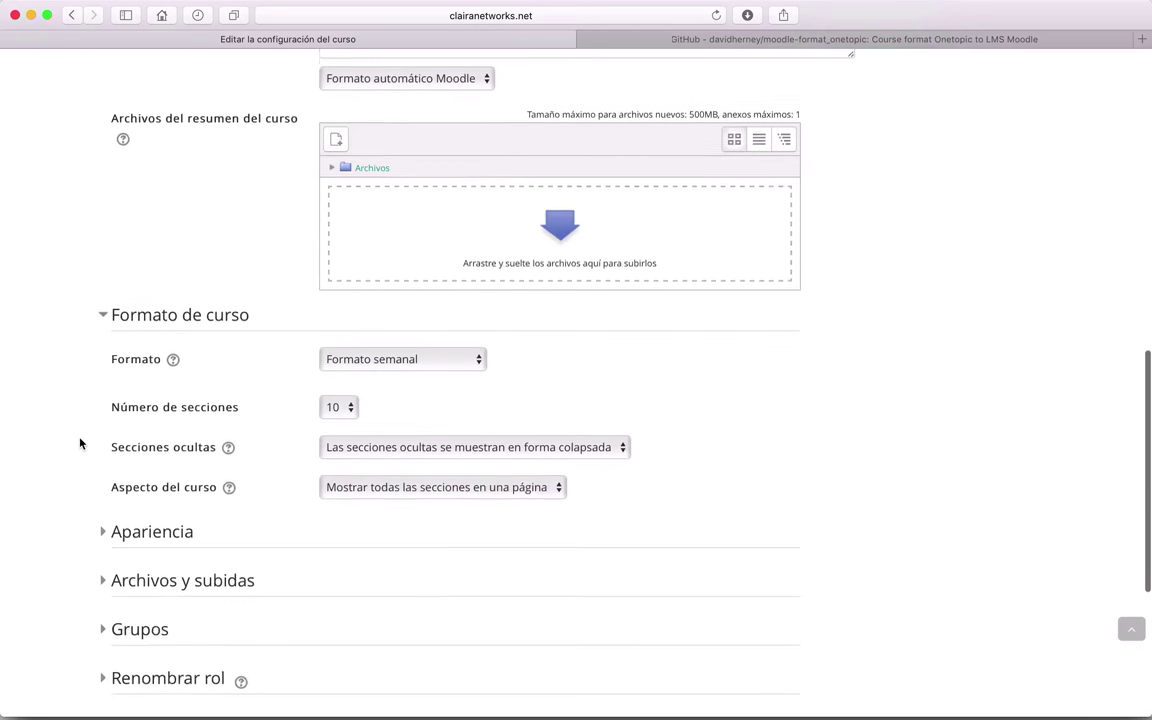
{"action": "scroll", "coordinate": [80, 442], "scroll_direction": "up", "scroll_amount": 10}
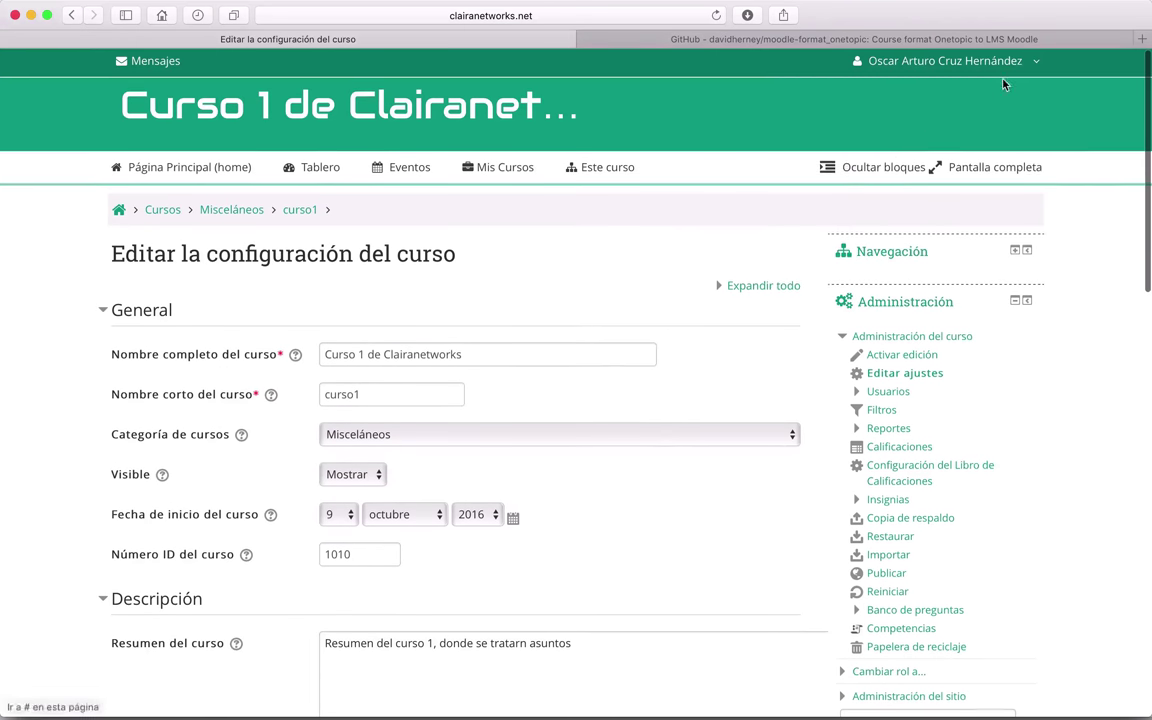
{"action": "left_click", "coordinate": [1000, 64]}
{"action": "left_click", "coordinate": [793, 221]}
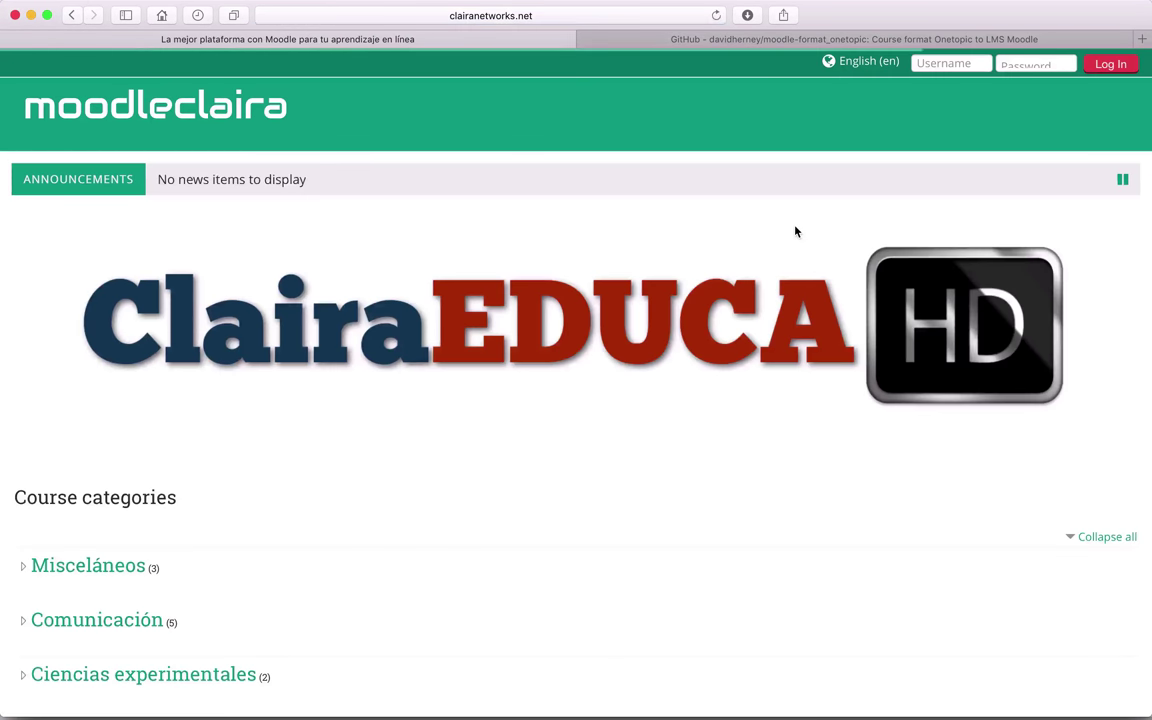
Log in to Moodle as admin with the saved account password
{"action": "left_click", "coordinate": [956, 64]}
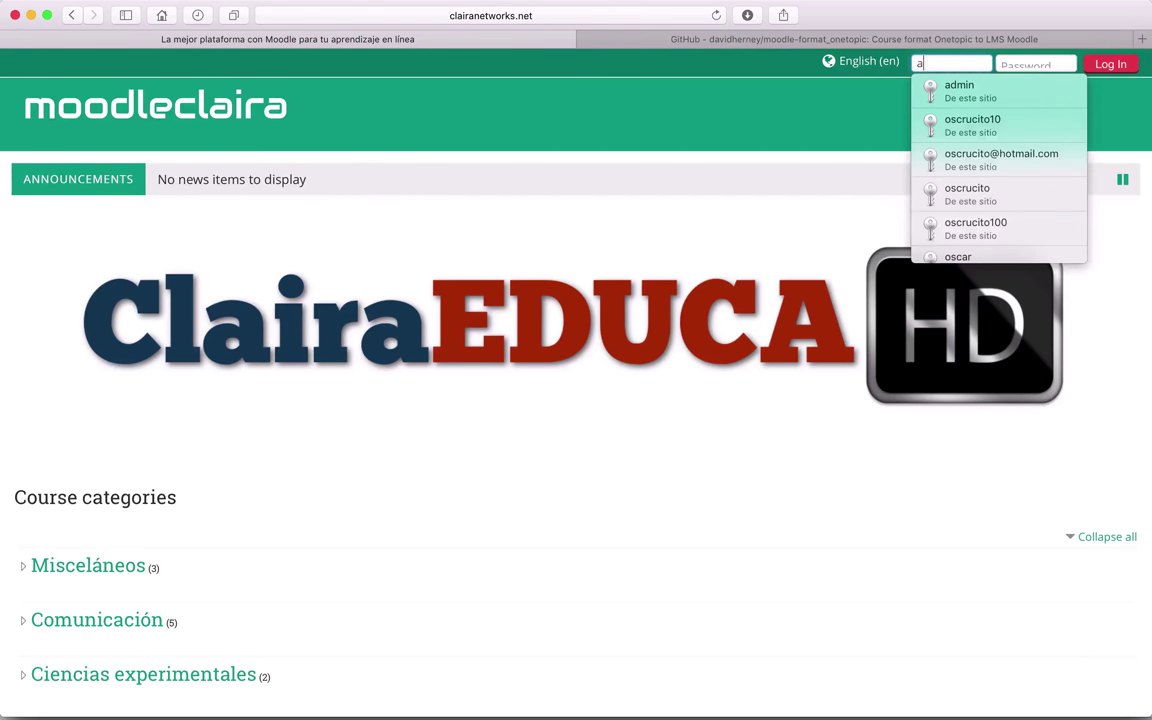
{"action": "type", "text": "ad"}
{"action": "key", "text": "Return"}
{"action": "key", "text": "Return"}
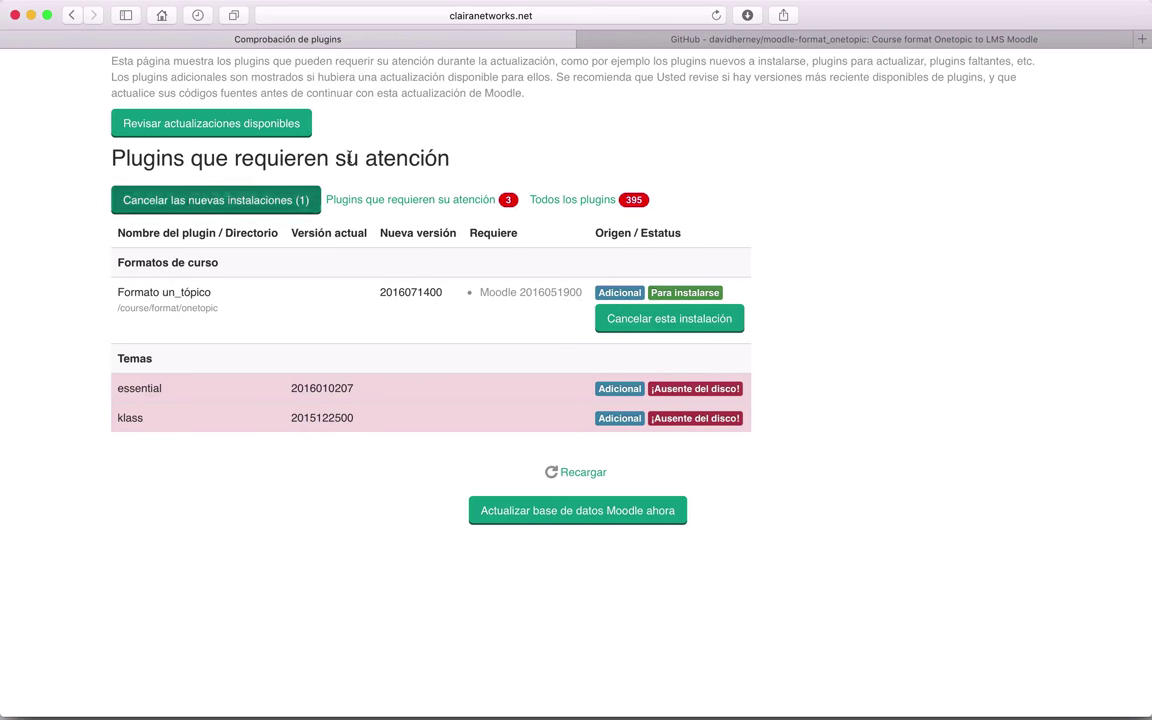
Update the Moodle database to install the onetopic course format plugin and continue to the site administration page
{"action": "scroll", "coordinate": [957, 411], "scroll_direction": "up", "scroll_amount": 2}
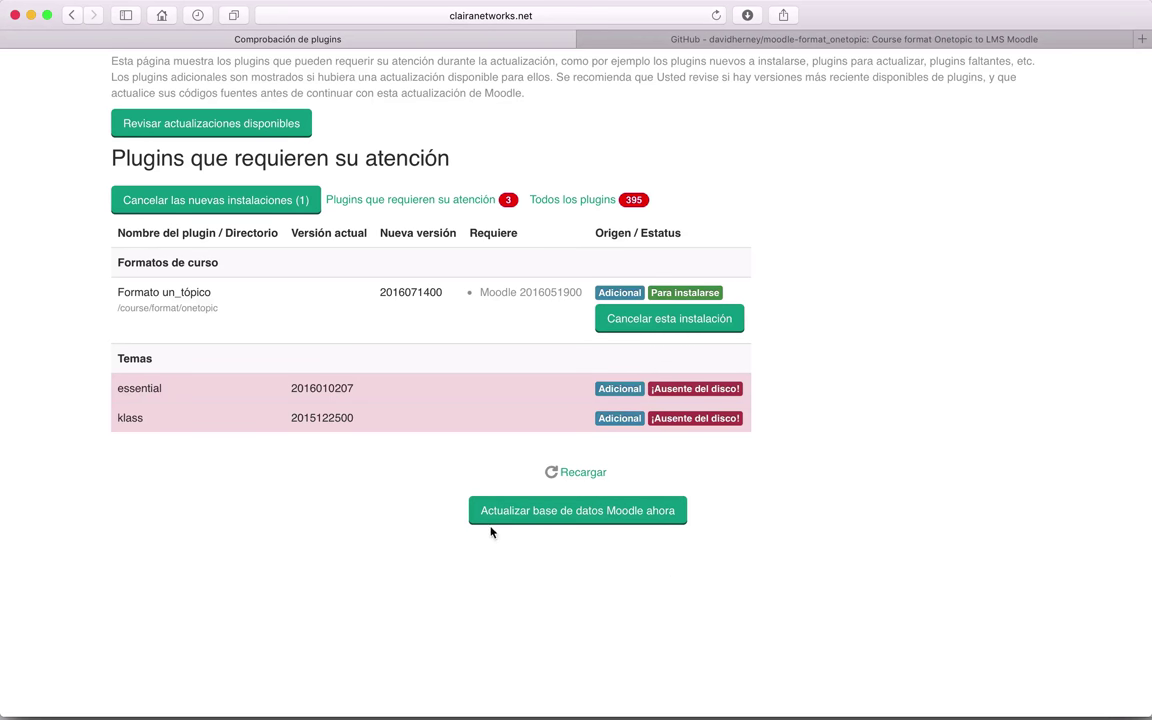
{"action": "left_click", "coordinate": [624, 516]}
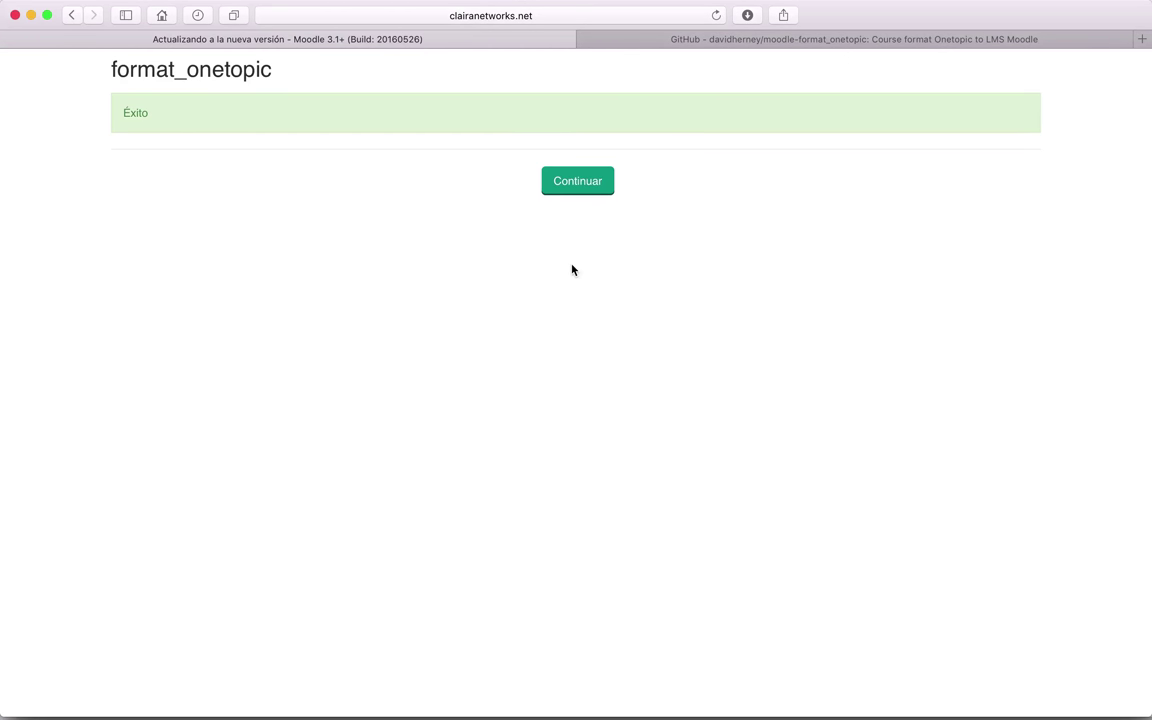
{"action": "left_click", "coordinate": [586, 190]}
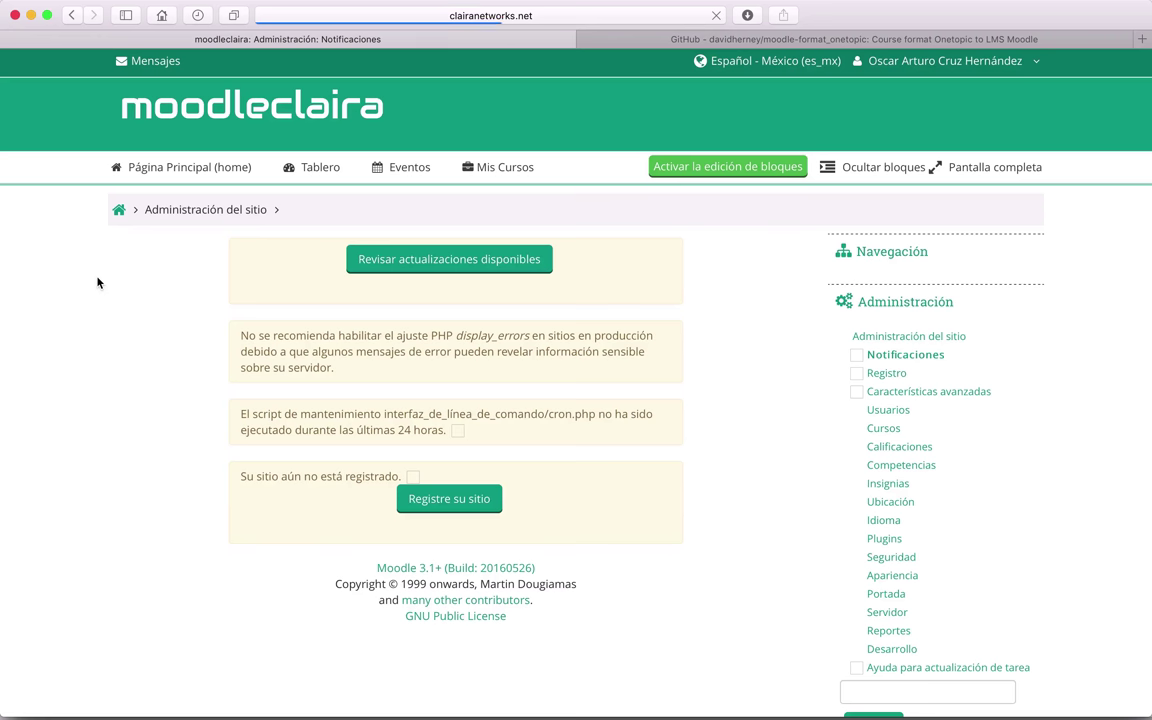
Go to the site's home page, open Curso 1 de Clairanetworks and look through its weekly sections
{"action": "scroll", "coordinate": [659, 546], "scroll_direction": "down", "scroll_amount": 1}
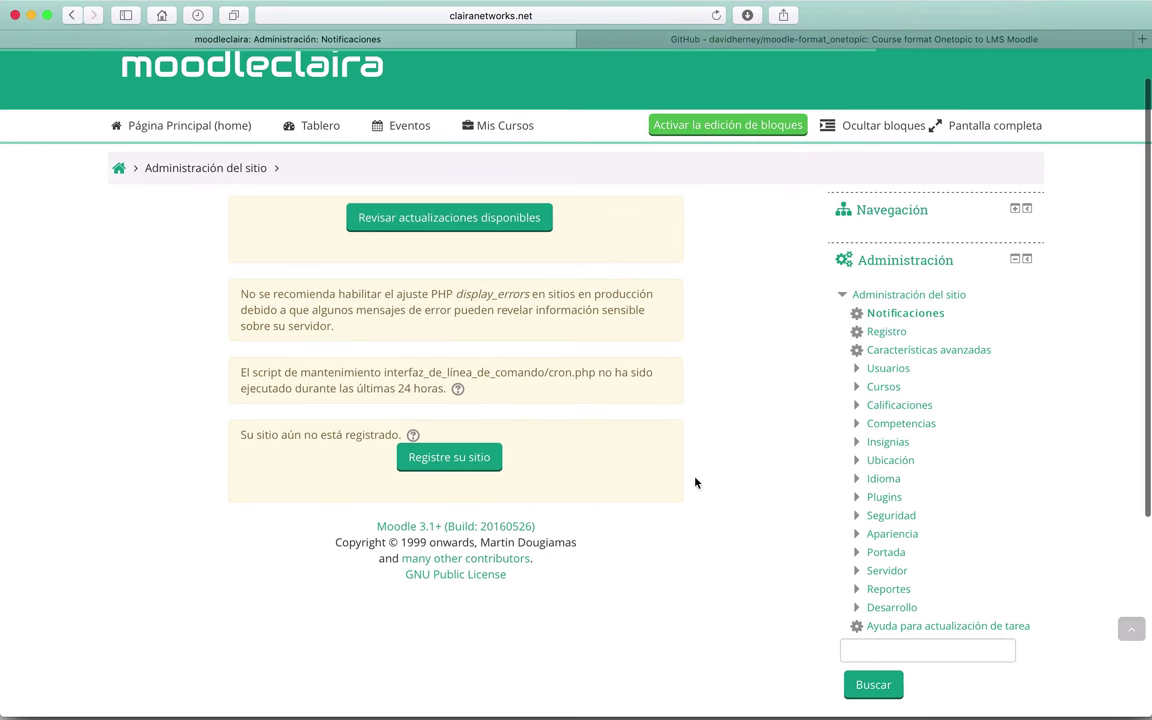
{"action": "scroll", "coordinate": [748, 427], "scroll_direction": "up", "scroll_amount": 1}
{"action": "left_click", "coordinate": [182, 175]}
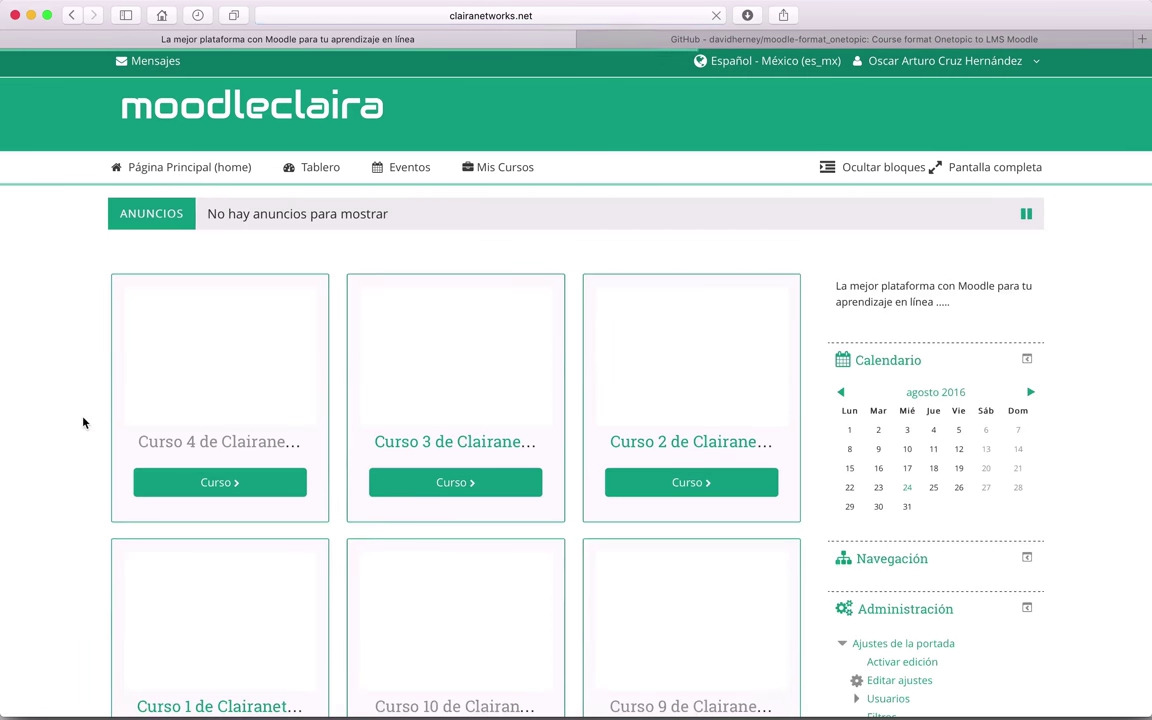
{"action": "scroll", "coordinate": [85, 424], "scroll_direction": "down", "scroll_amount": 5}
{"action": "scroll", "coordinate": [244, 282], "scroll_direction": "up", "scroll_amount": 3}
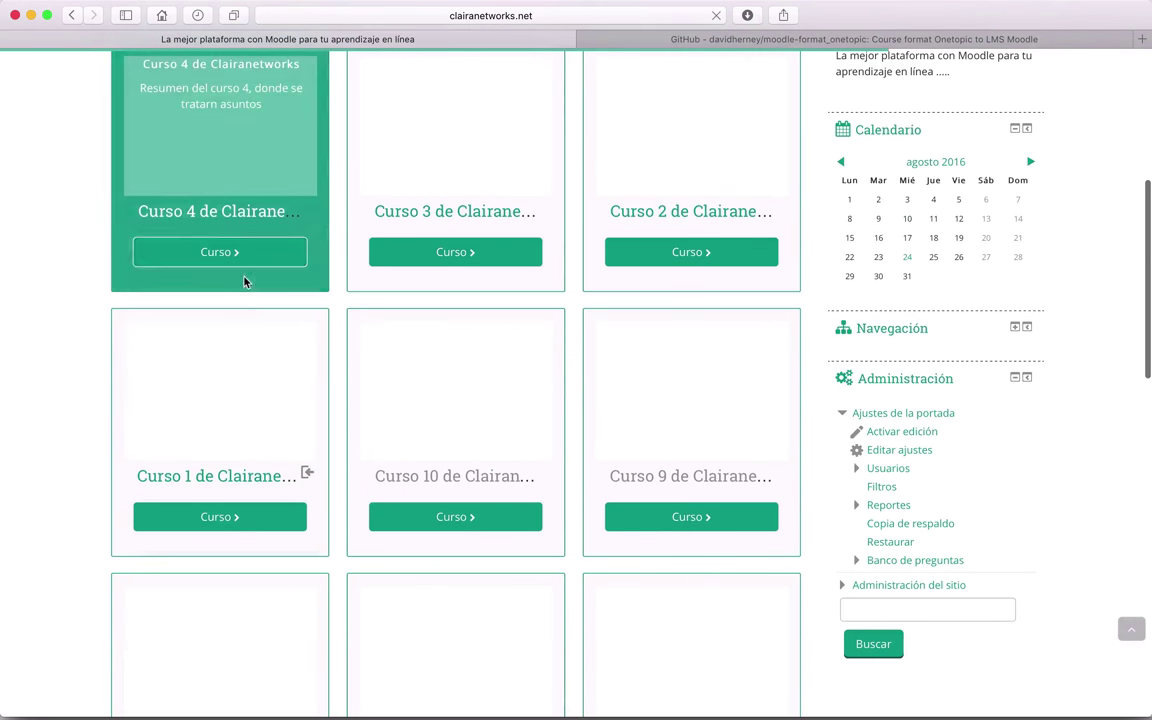
{"action": "left_click", "coordinate": [213, 476]}
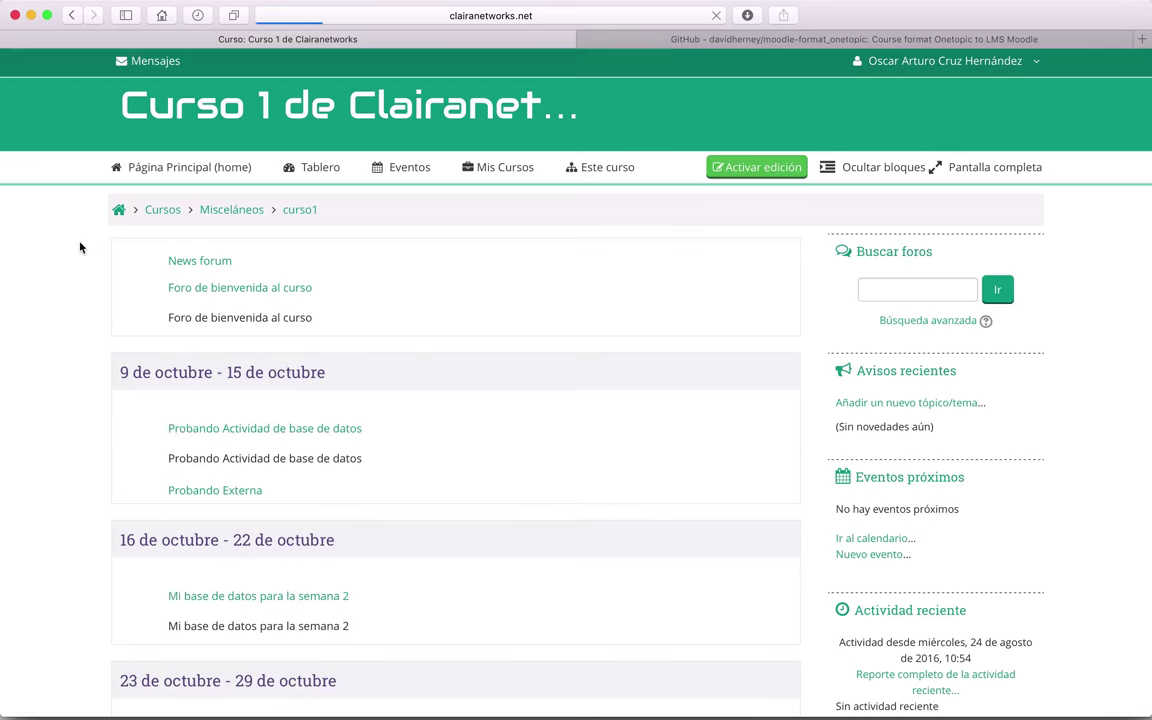
{"action": "scroll", "coordinate": [38, 367], "scroll_direction": "down", "scroll_amount": 5}
{"action": "scroll", "coordinate": [38, 367], "scroll_direction": "down", "scroll_amount": 5}
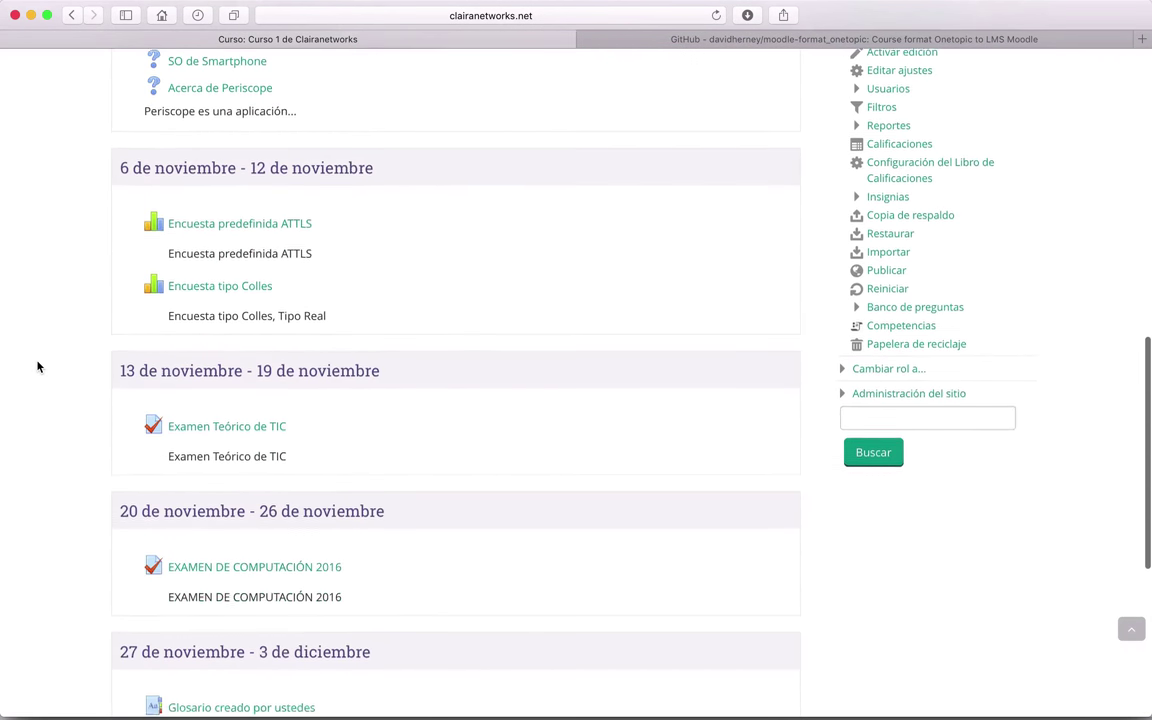
Look over the activities in the course's weekly sections from late October to December
{"action": "scroll", "coordinate": [38, 367], "scroll_direction": "up", "scroll_amount": 3}
{"action": "scroll", "coordinate": [455, 312], "scroll_direction": "down", "scroll_amount": 1}
{"action": "scroll", "coordinate": [455, 312], "scroll_direction": "down", "scroll_amount": 2}
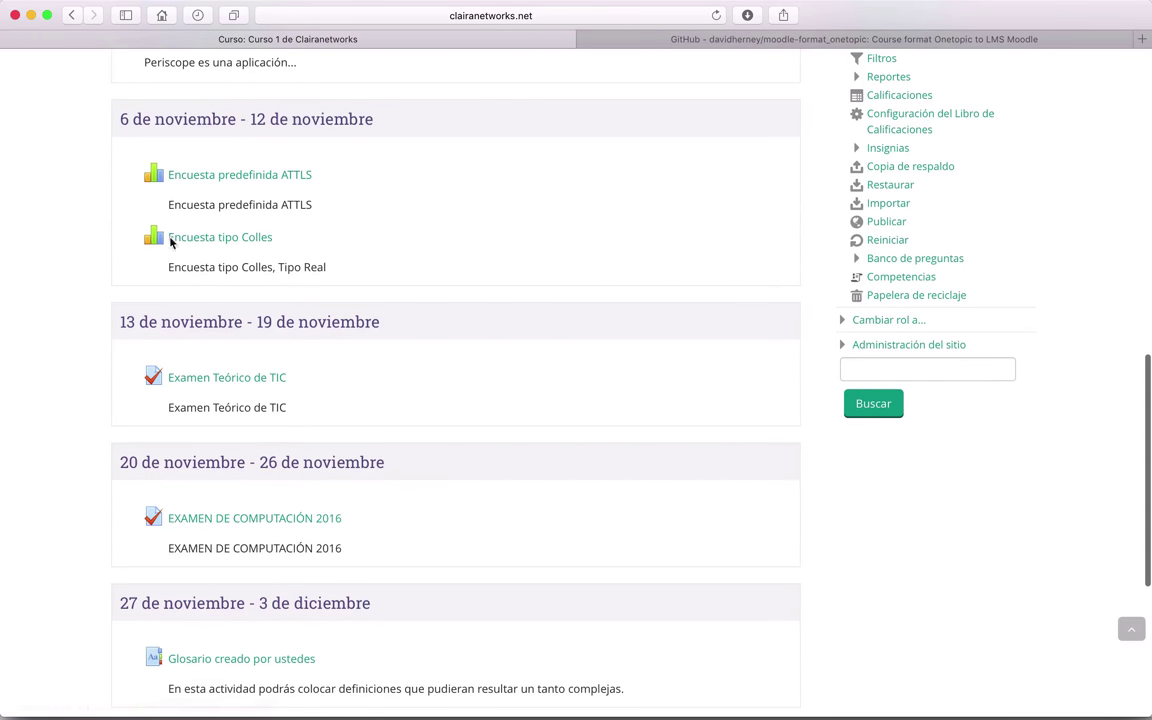
{"action": "scroll", "coordinate": [77, 362], "scroll_direction": "down", "scroll_amount": 3}
{"action": "scroll", "coordinate": [77, 362], "scroll_direction": "up", "scroll_amount": 7}
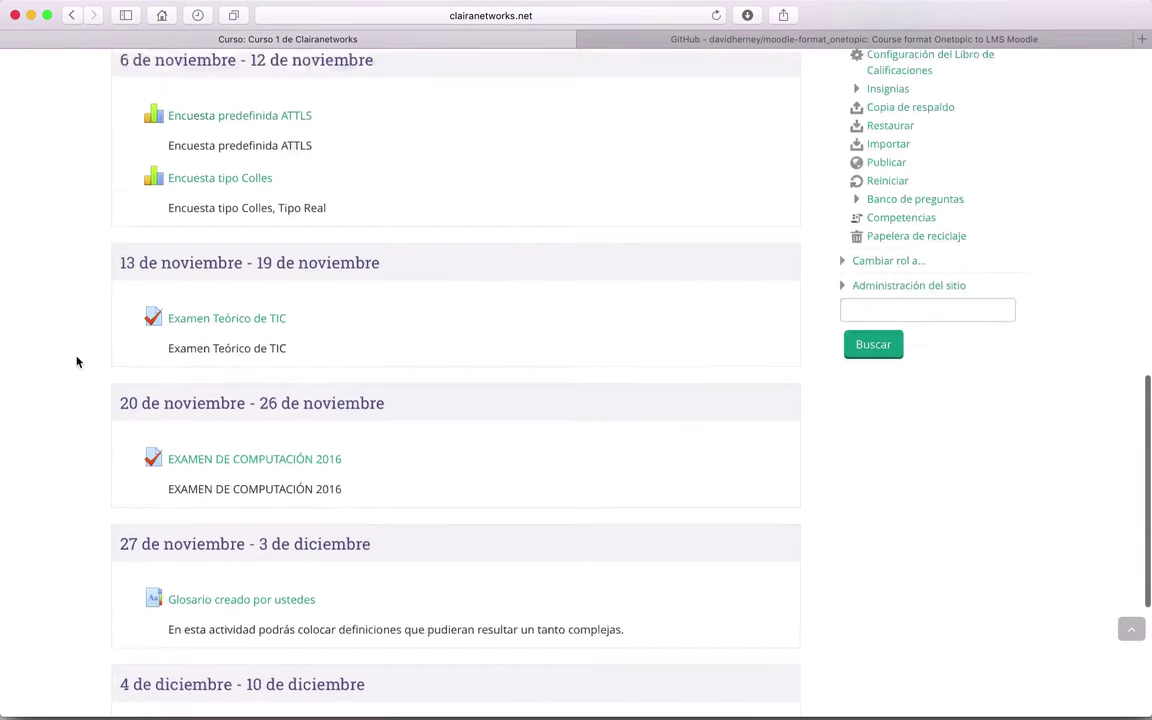
{"action": "scroll", "coordinate": [77, 362], "scroll_direction": "down", "scroll_amount": 4}
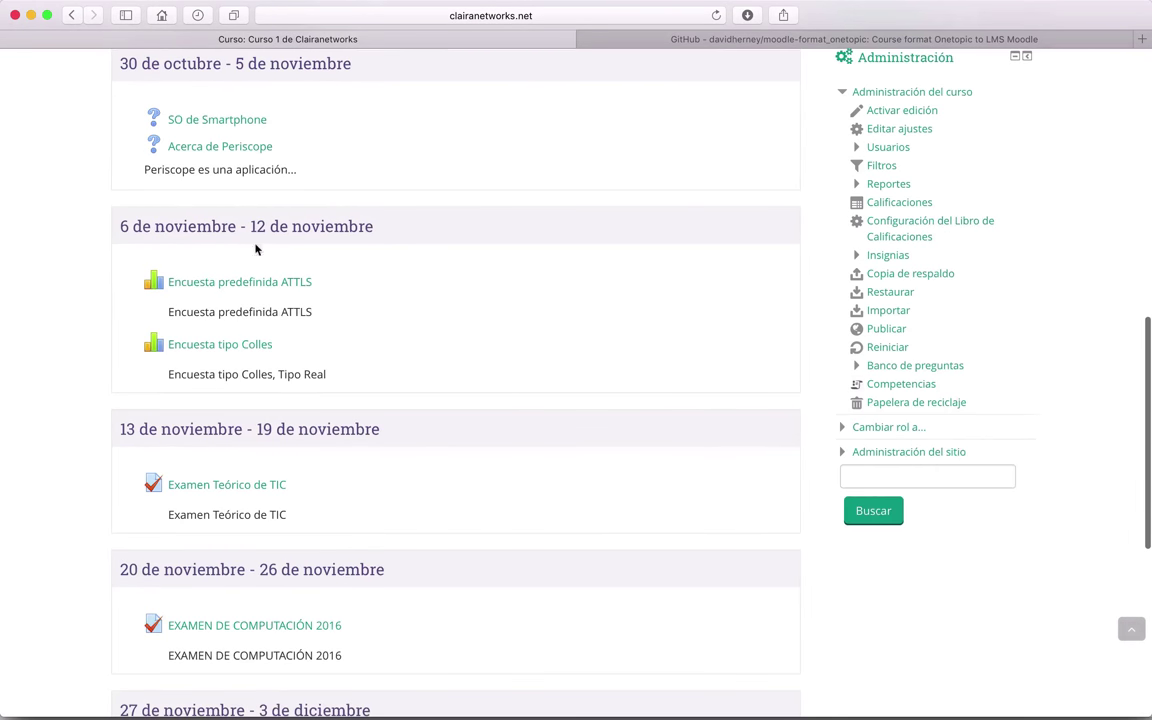
{"action": "scroll", "coordinate": [740, 218], "scroll_direction": "up", "scroll_amount": 3}
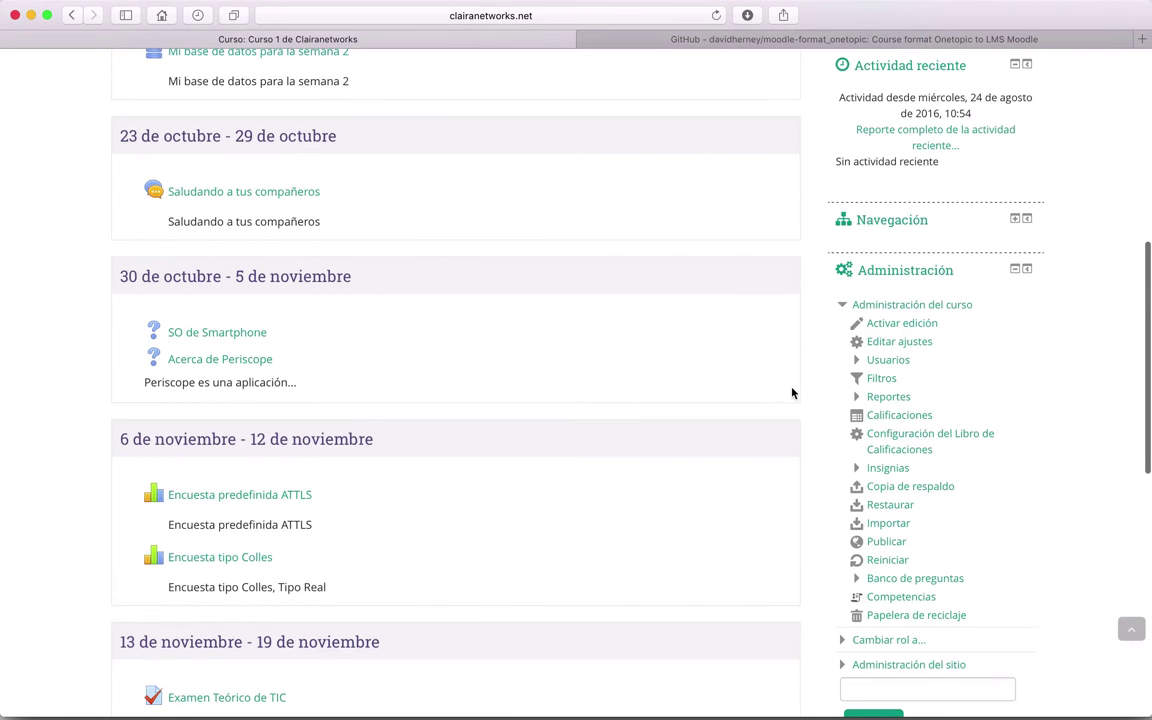
Open the course settings and try to change the course format to Formato un_tópico
{"action": "left_click", "coordinate": [900, 341]}
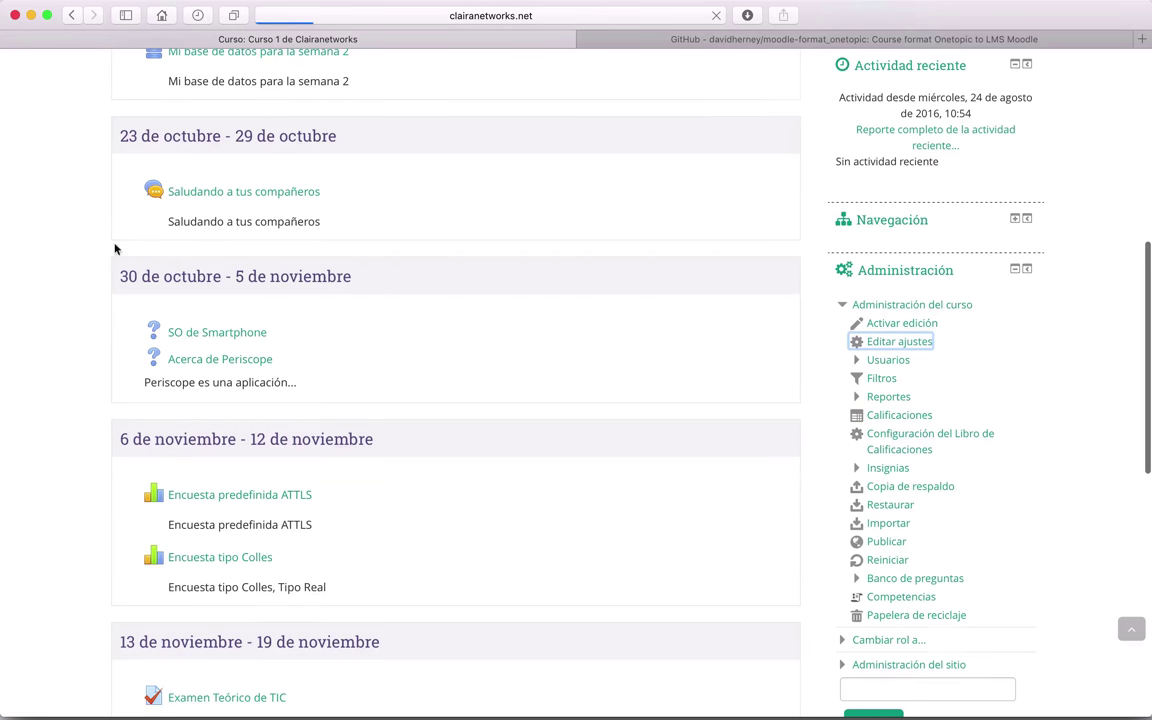
{"action": "scroll", "coordinate": [84, 415], "scroll_direction": "down", "scroll_amount": 10}
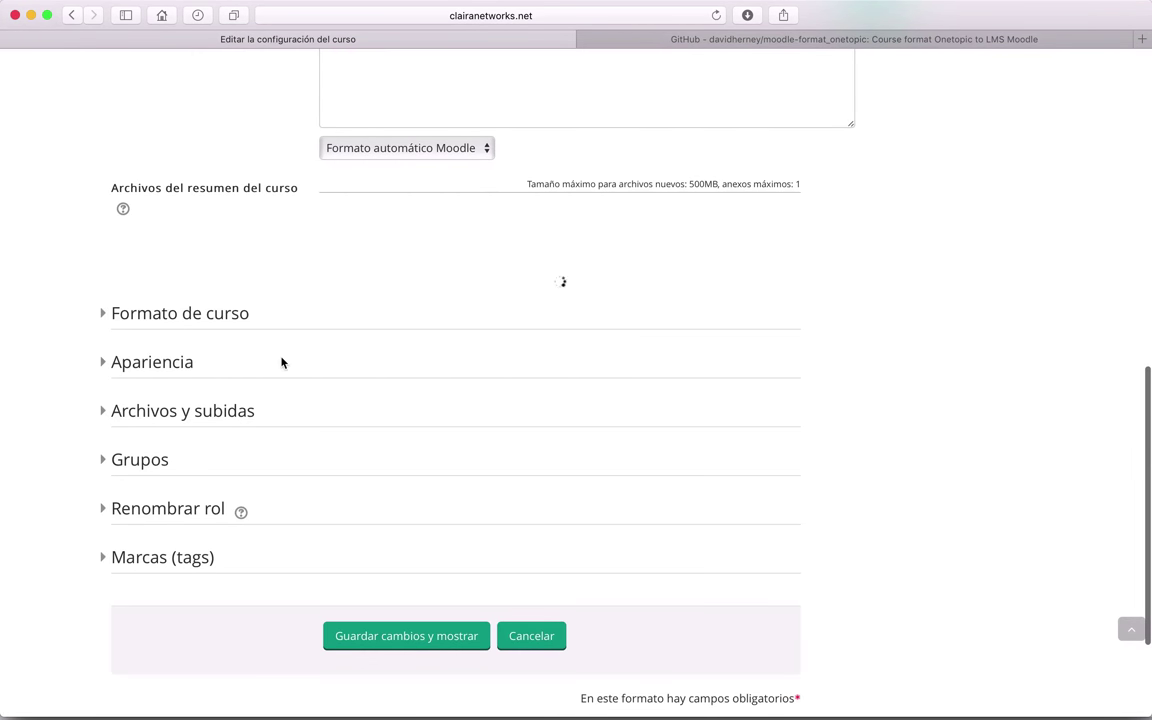
{"action": "left_click", "coordinate": [105, 318]}
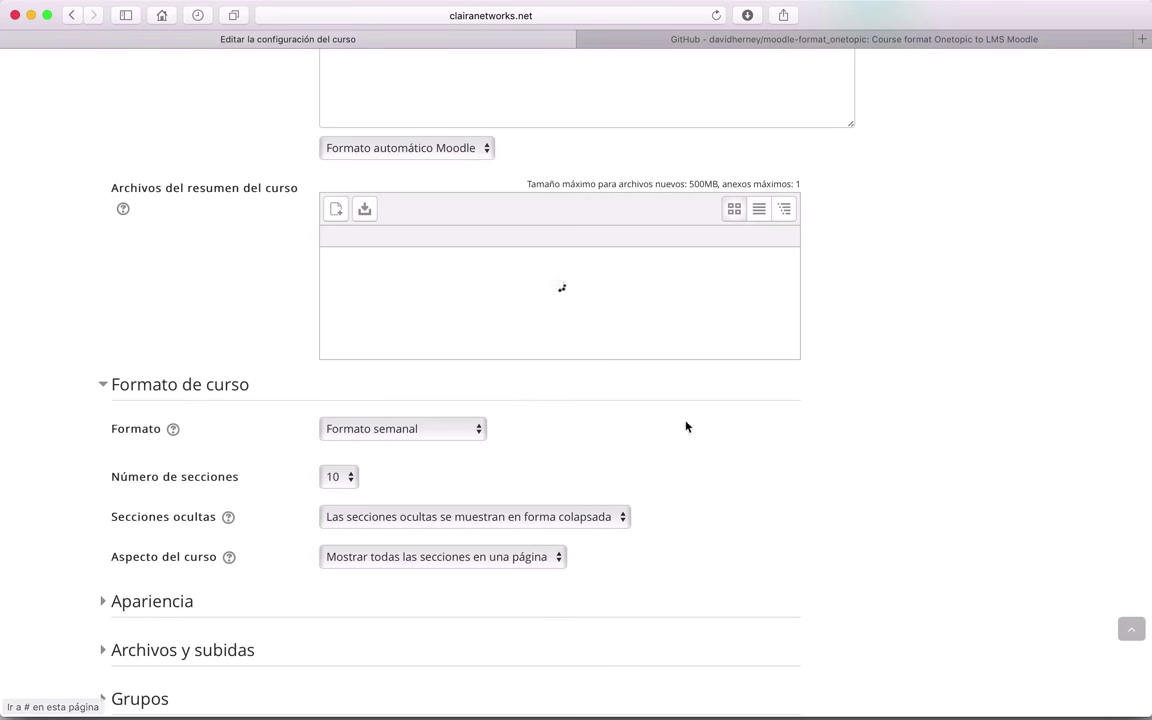
{"action": "left_click", "coordinate": [475, 429]}
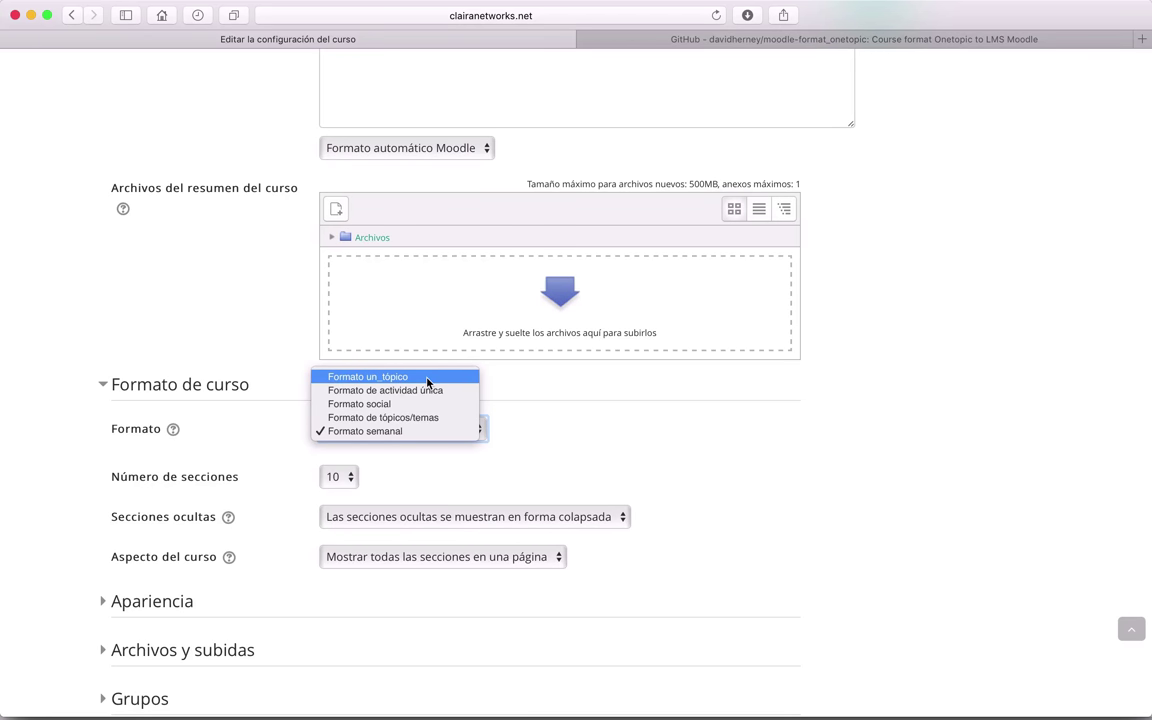
{"action": "left_click", "coordinate": [427, 380]}
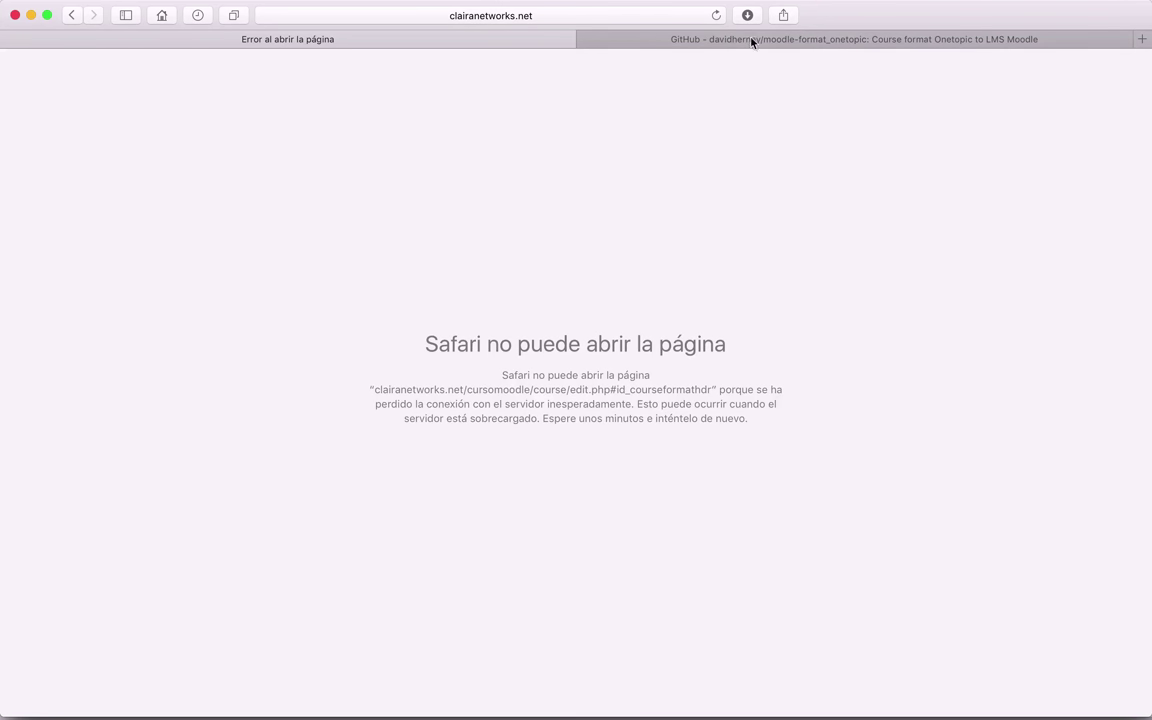
Reload the failed page, continue past the error and reopen Curso 1 de Clairanetworks from the site's home page
{"action": "left_click", "coordinate": [715, 17]}
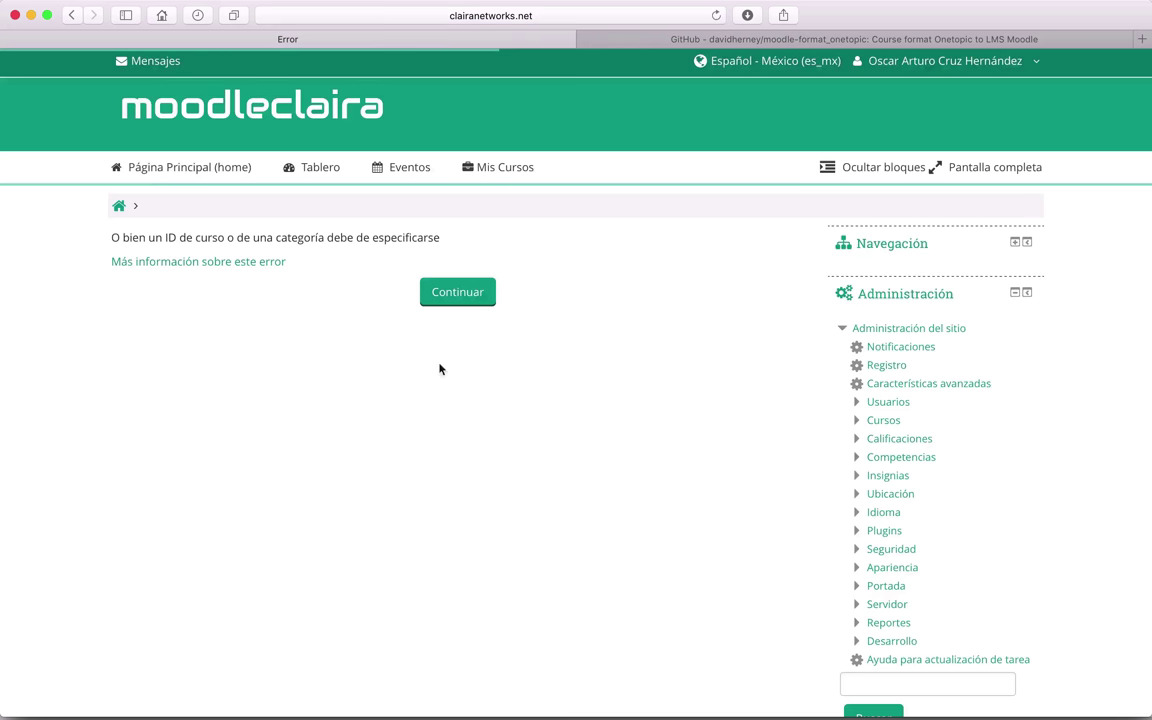
{"action": "left_click", "coordinate": [447, 293]}
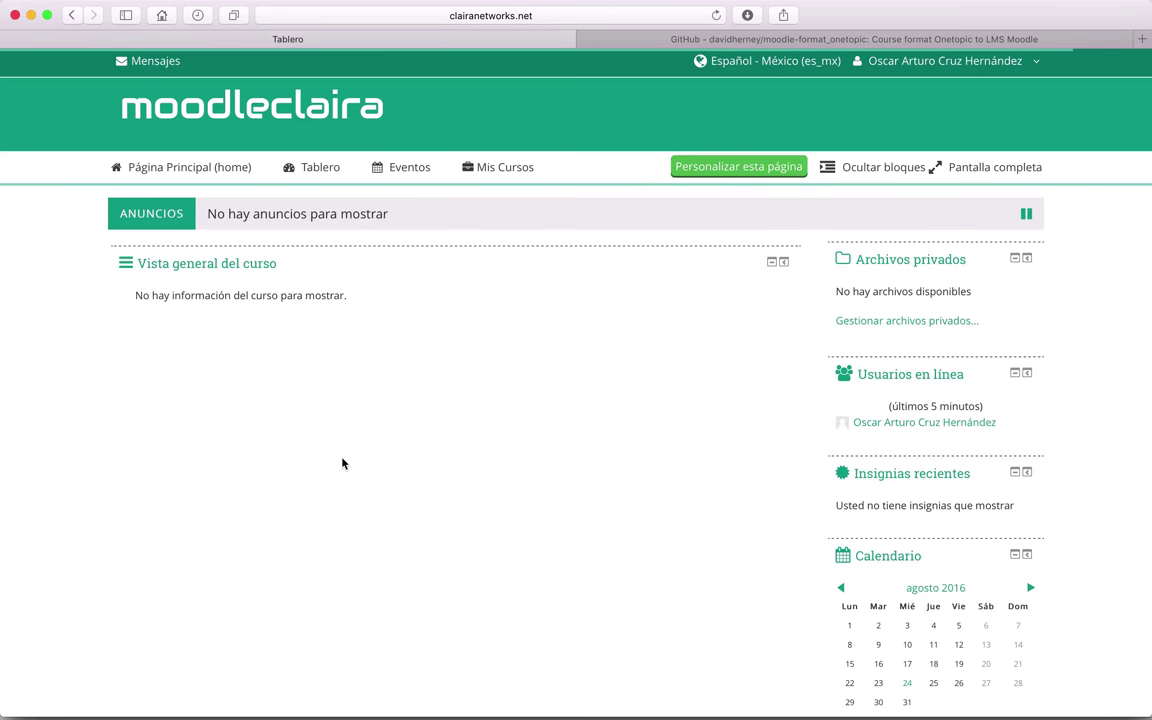
{"action": "scroll", "coordinate": [342, 463], "scroll_direction": "down", "scroll_amount": 10}
{"action": "scroll", "coordinate": [342, 463], "scroll_direction": "up", "scroll_amount": 10}
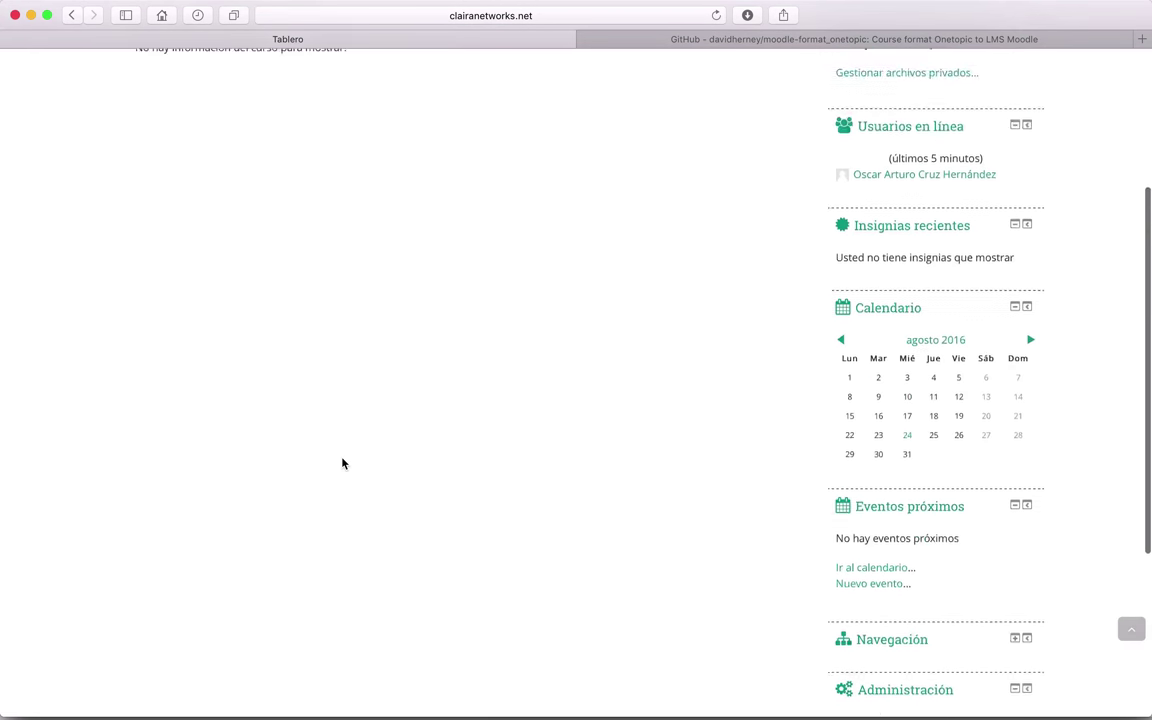
{"action": "left_click", "coordinate": [180, 170]}
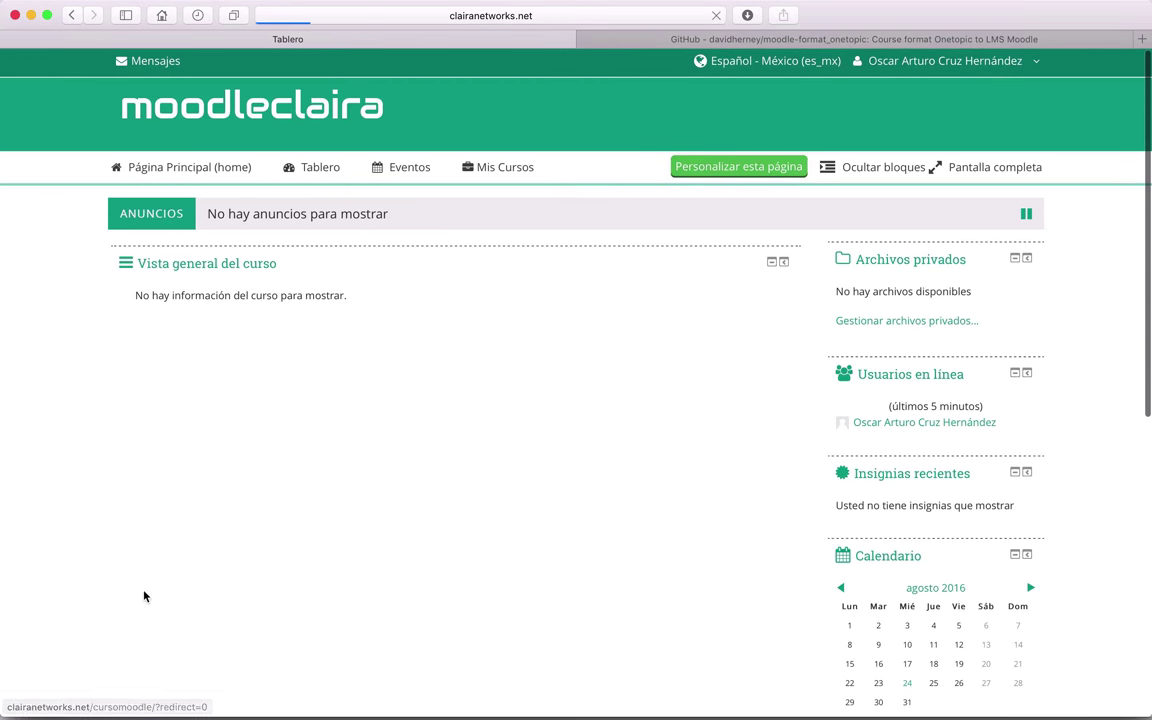
{"action": "scroll", "coordinate": [162, 581], "scroll_direction": "down", "scroll_amount": 8}
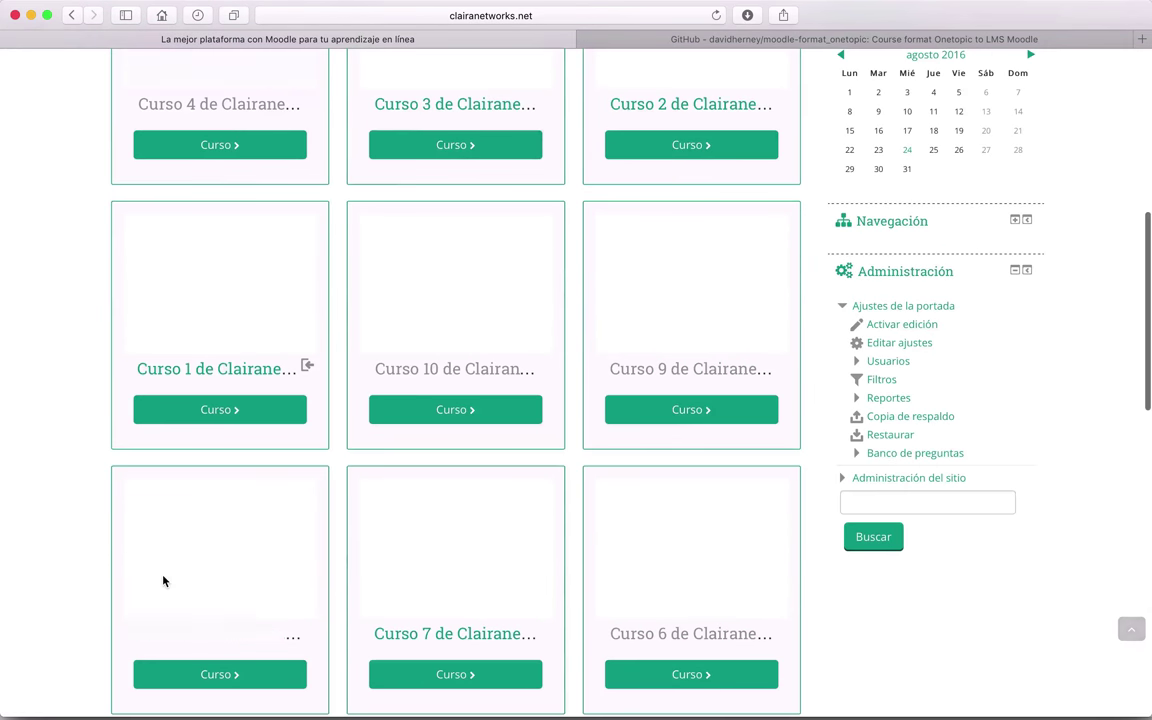
{"action": "left_click", "coordinate": [208, 420]}
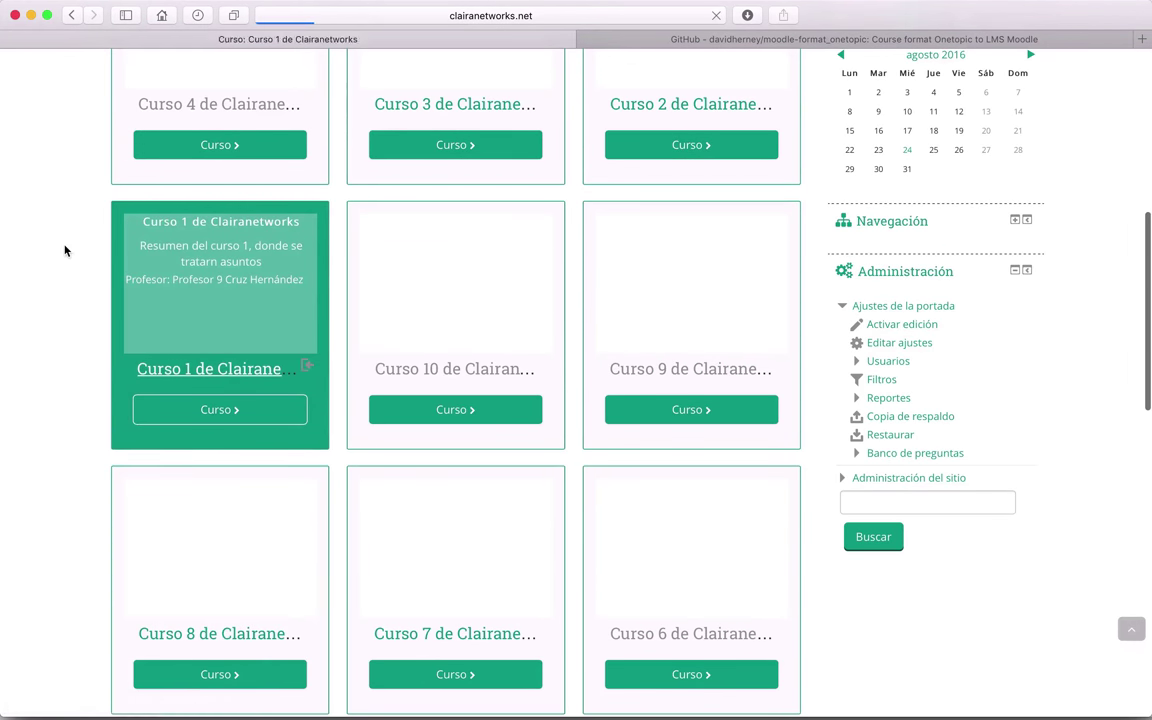
Open the settings of Curso 1 de Clairanetworks and expand the Formato de curso section
{"action": "scroll", "coordinate": [46, 417], "scroll_direction": "down", "scroll_amount": 10}
{"action": "scroll", "coordinate": [46, 417], "scroll_direction": "up", "scroll_amount": 3}
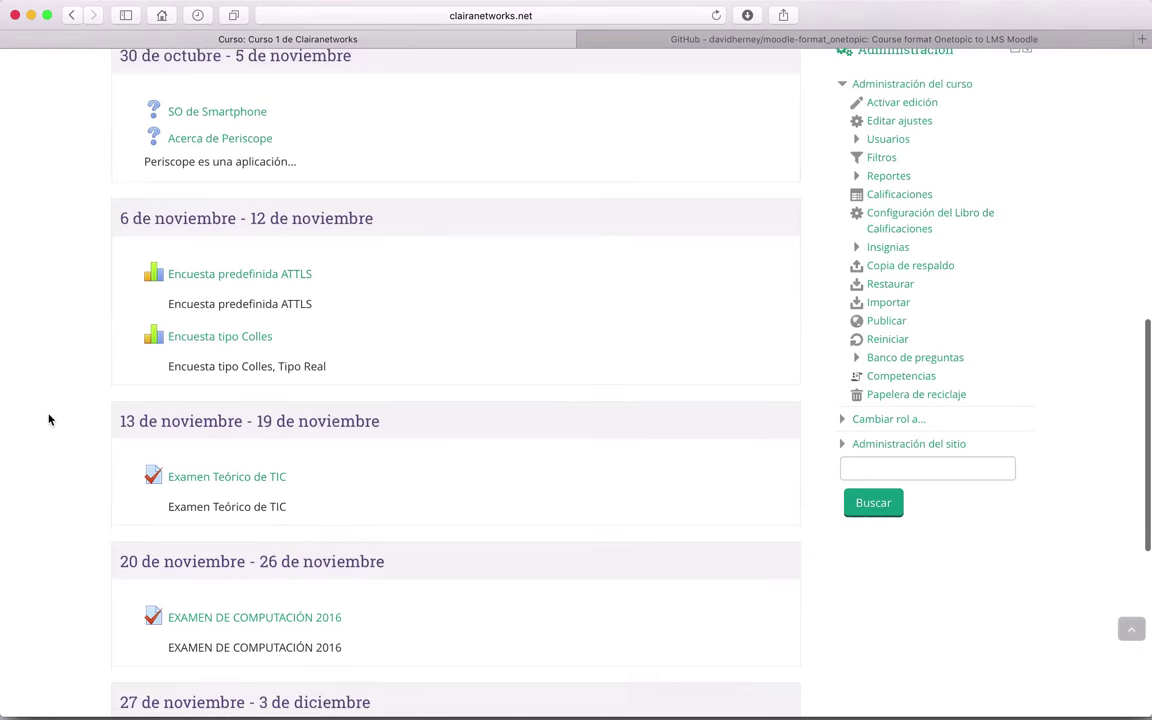
{"action": "left_click", "coordinate": [900, 345]}
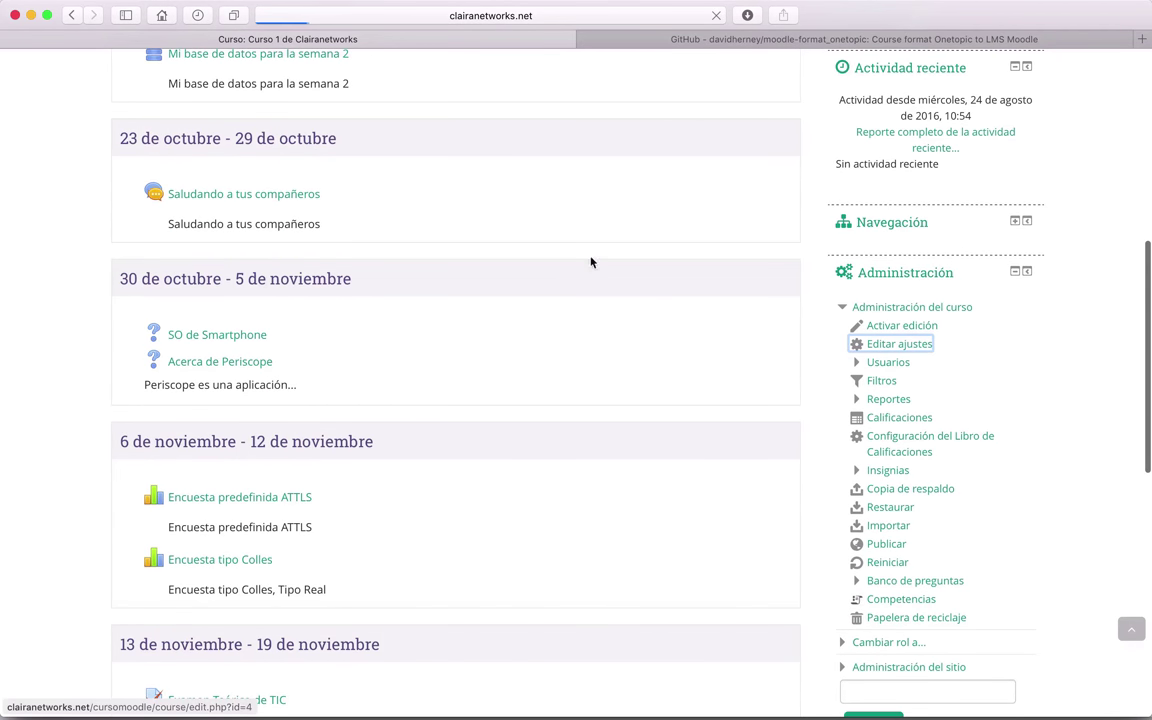
{"action": "scroll", "coordinate": [635, 435], "scroll_direction": "down", "scroll_amount": 6}
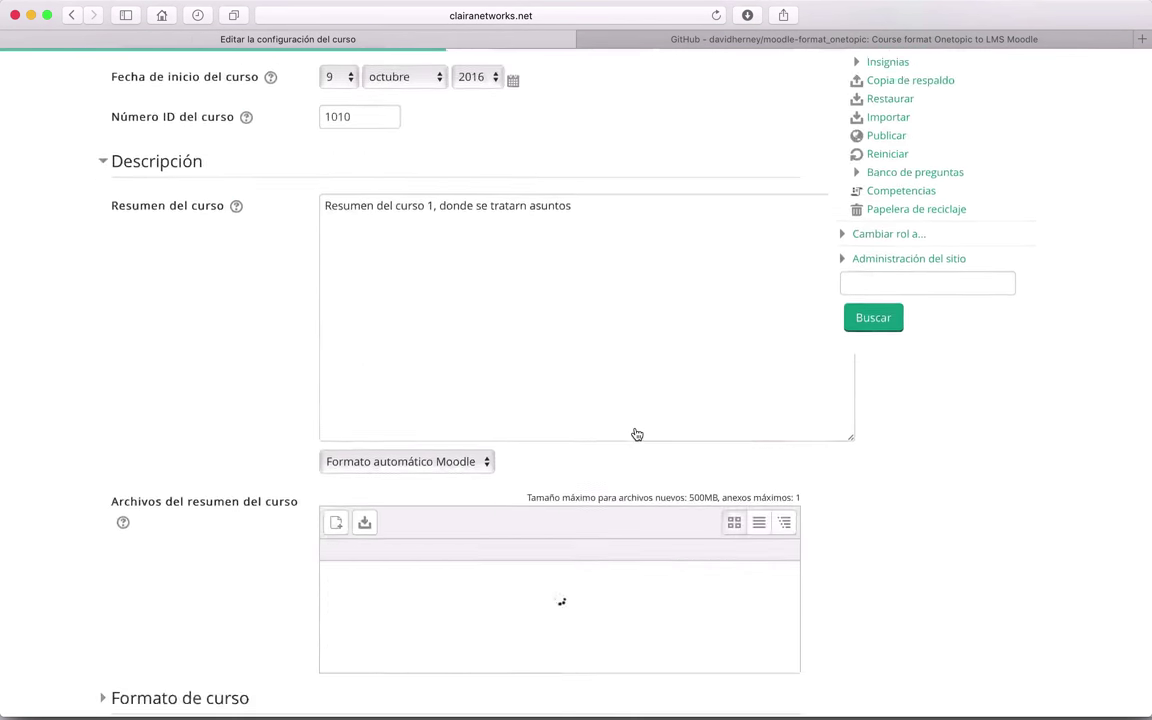
{"action": "scroll", "coordinate": [580, 615], "scroll_direction": "down", "scroll_amount": 3}
{"action": "left_click", "coordinate": [195, 432]}
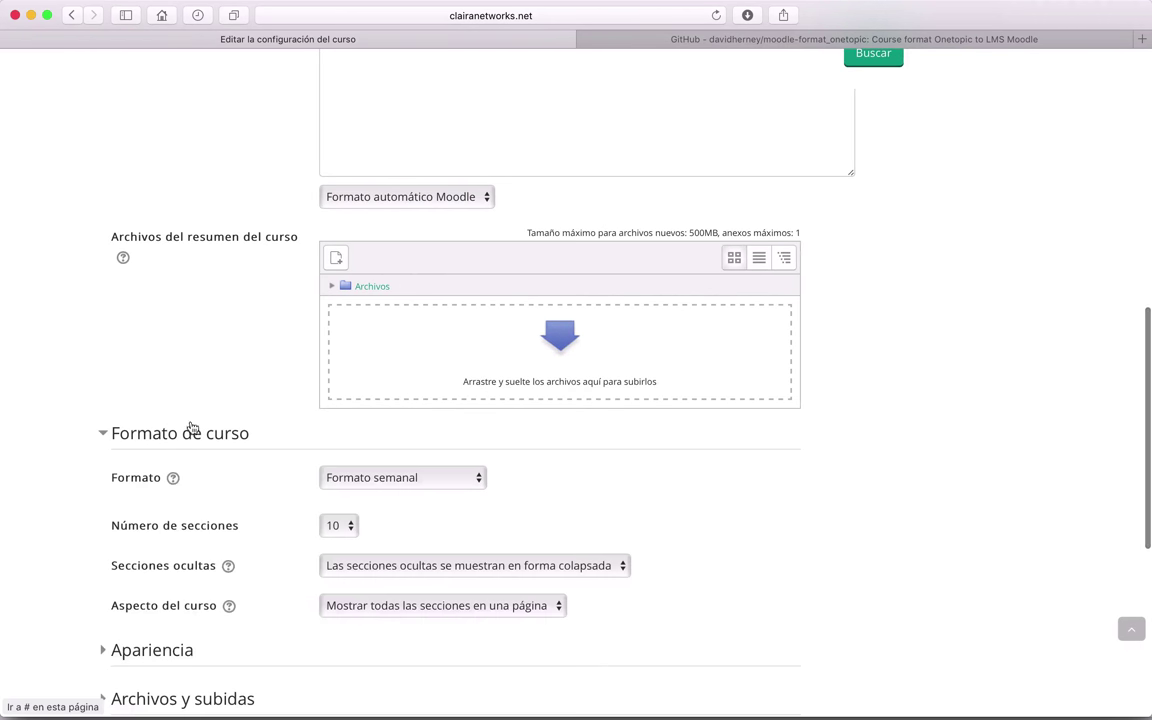
Set the course format to Formato un_tópico, then save the changes and display the course
{"action": "scroll", "coordinate": [194, 279], "scroll_direction": "down", "scroll_amount": 3}
{"action": "scroll", "coordinate": [194, 279], "scroll_direction": "down", "scroll_amount": 1}
{"action": "left_click", "coordinate": [468, 248]}
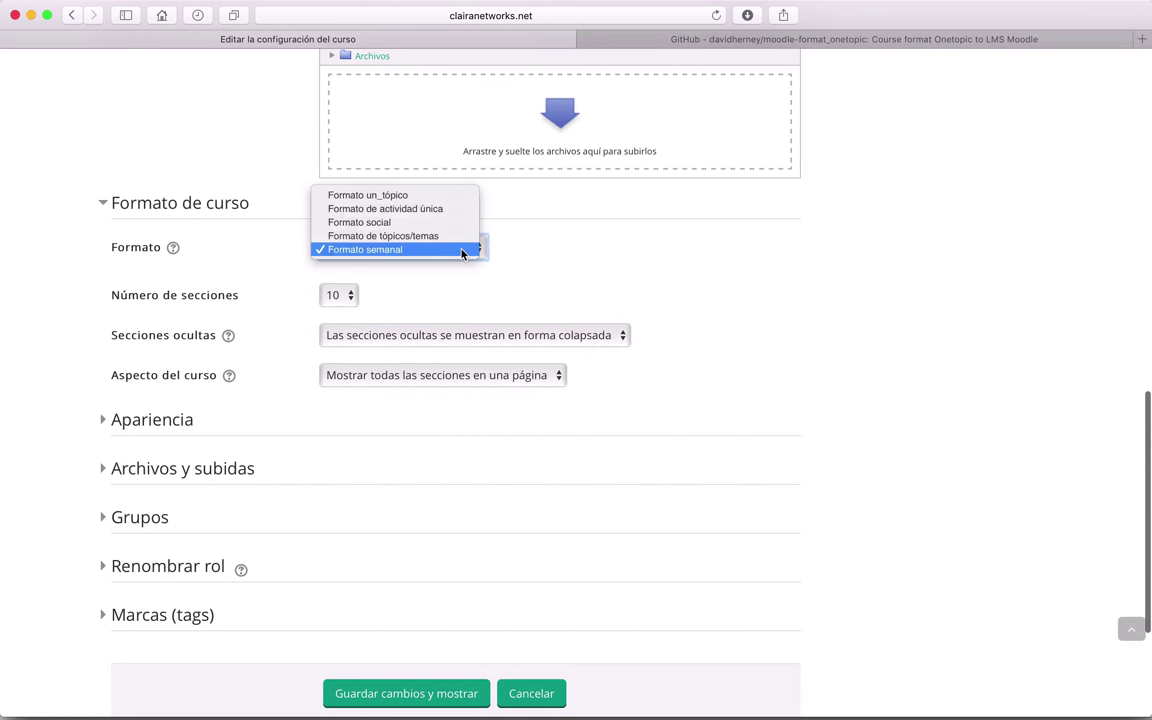
{"action": "left_click", "coordinate": [379, 196]}
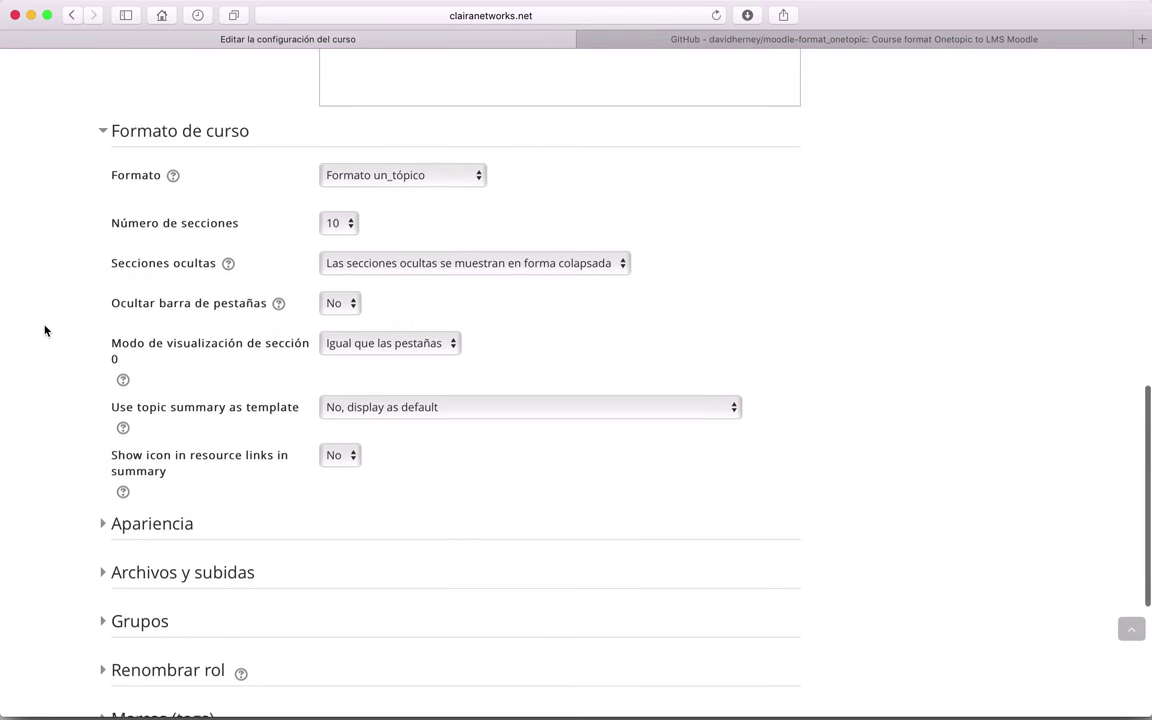
{"action": "scroll", "coordinate": [44, 330], "scroll_direction": "down", "scroll_amount": 5}
{"action": "left_click", "coordinate": [545, 467]}
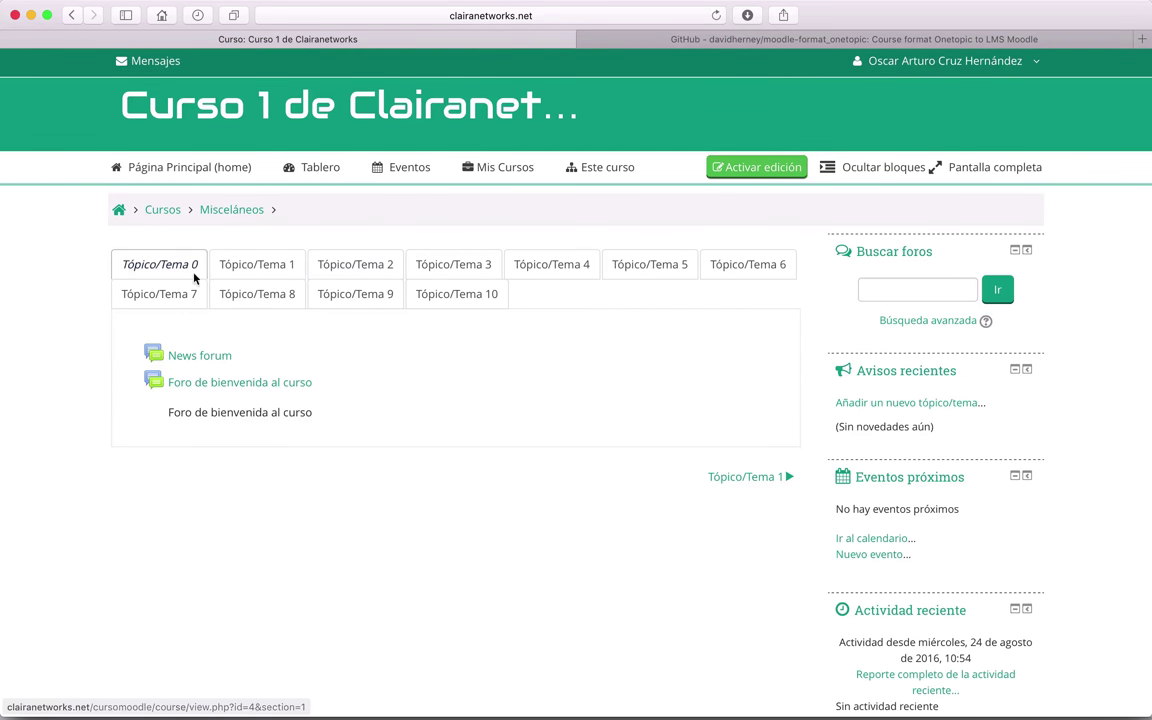
Look through the content of the course's topic tabs, including Tópico/Tema 1, 2, 3, 10 and 7, and return to Tópico/Tema 1
{"action": "left_click", "coordinate": [256, 265]}
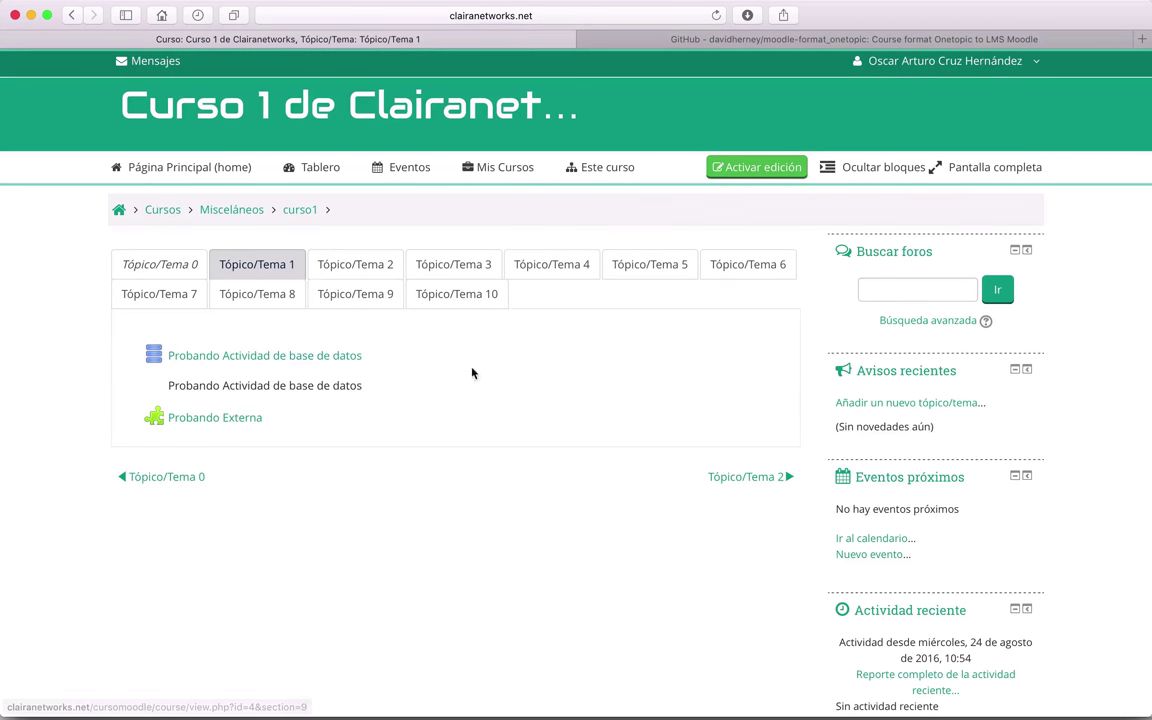
{"action": "left_click", "coordinate": [367, 275]}
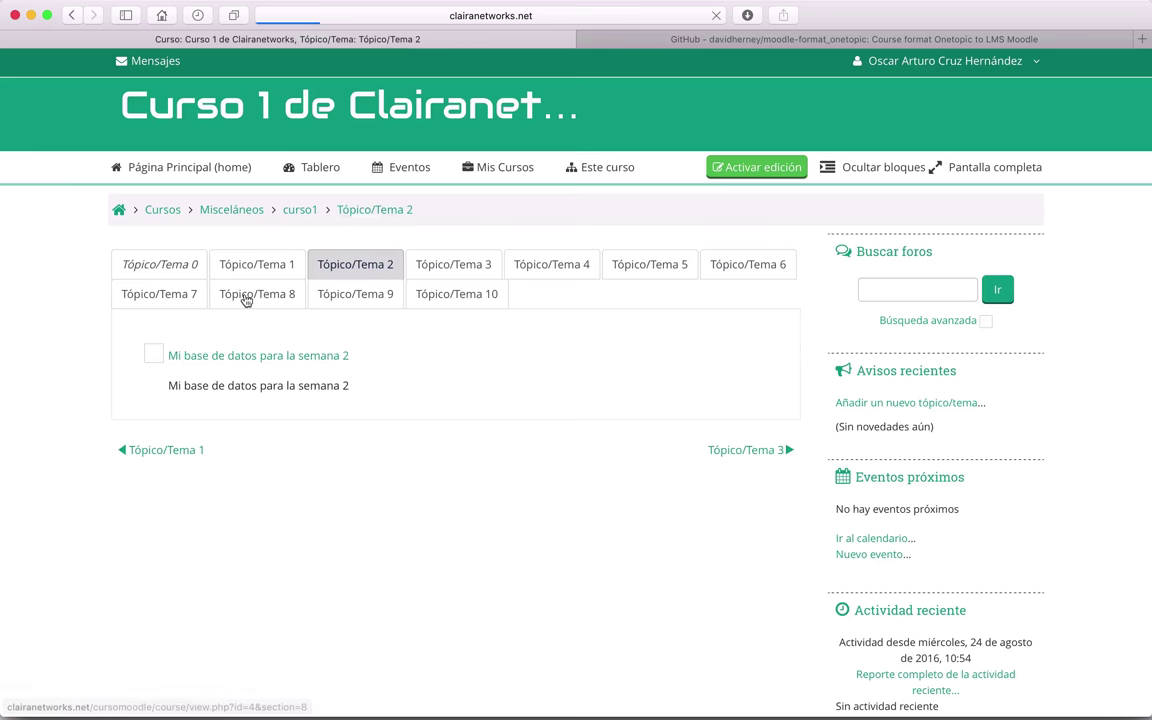
{"action": "left_click", "coordinate": [455, 266]}
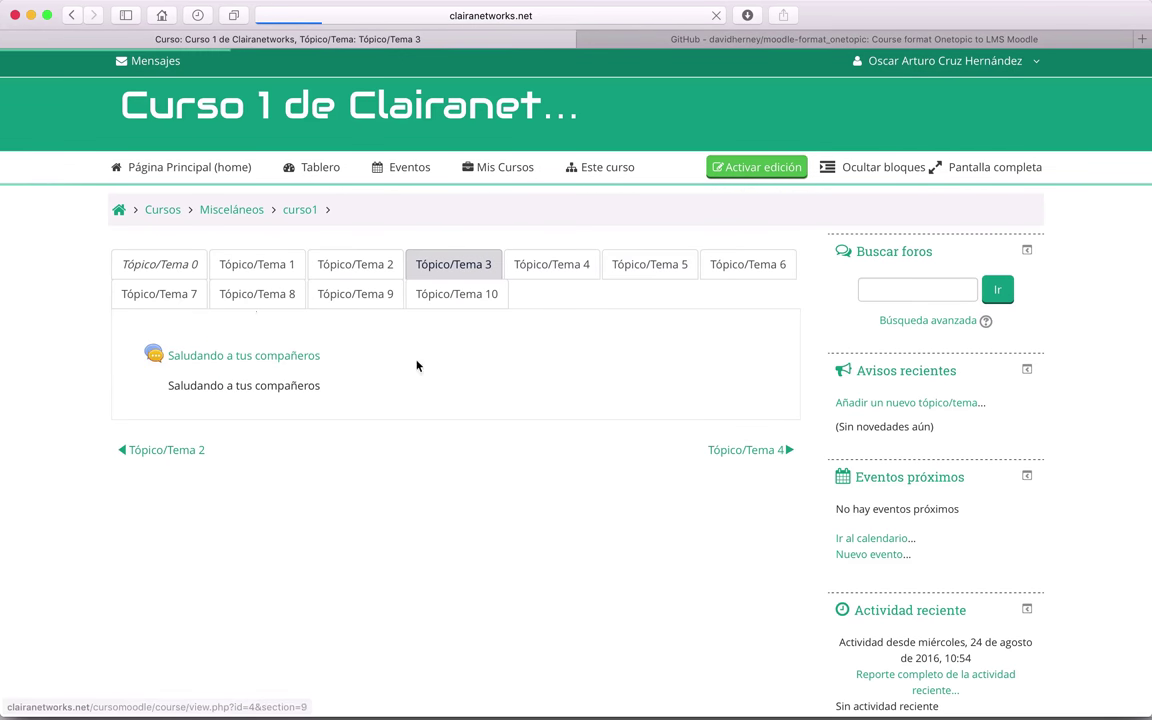
{"action": "left_click", "coordinate": [442, 300]}
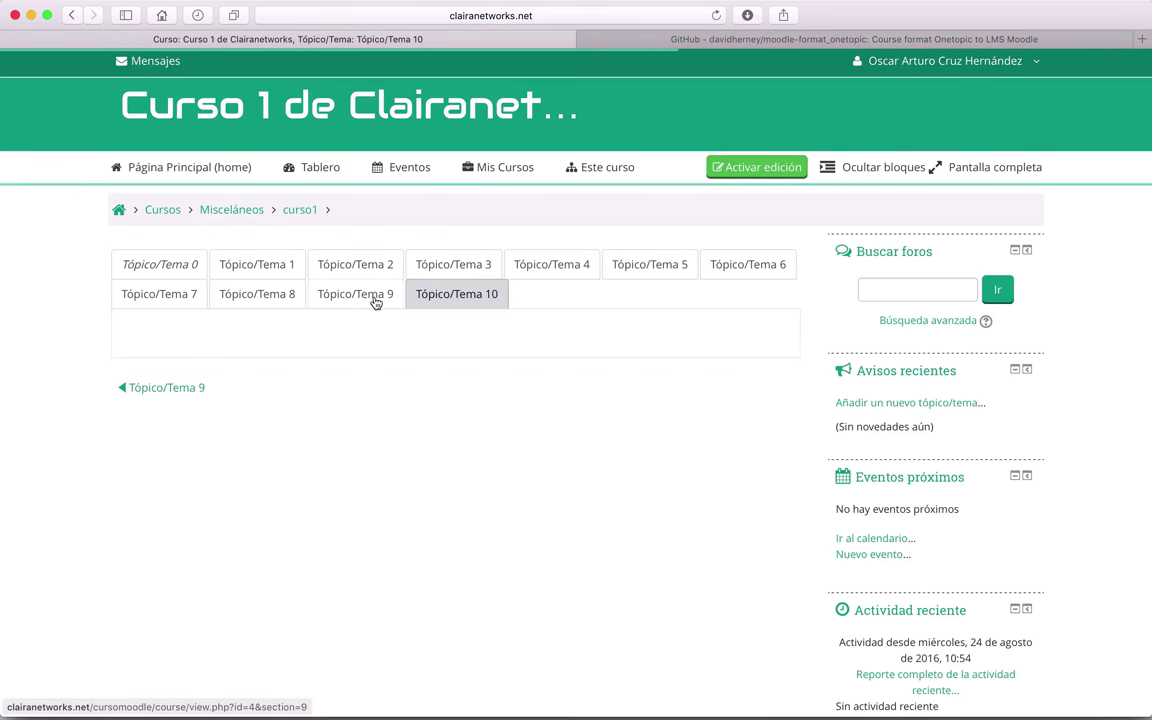
{"action": "left_click", "coordinate": [340, 300]}
{"action": "left_click", "coordinate": [256, 300]}
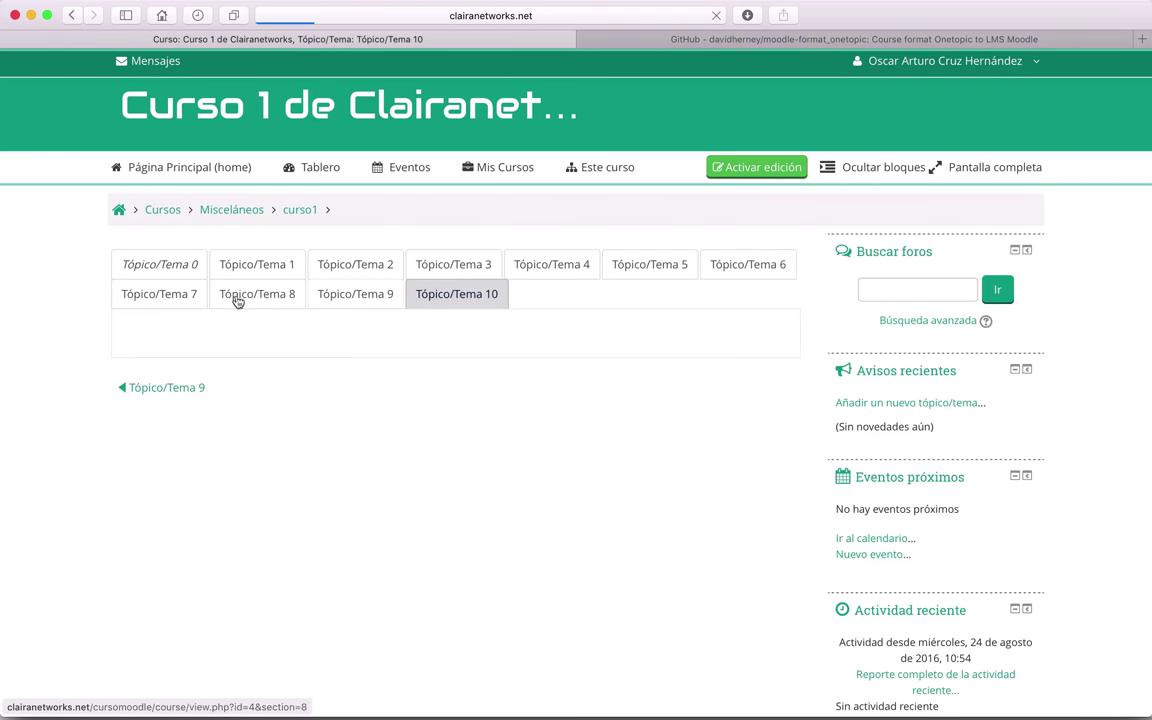
{"action": "left_click", "coordinate": [167, 304]}
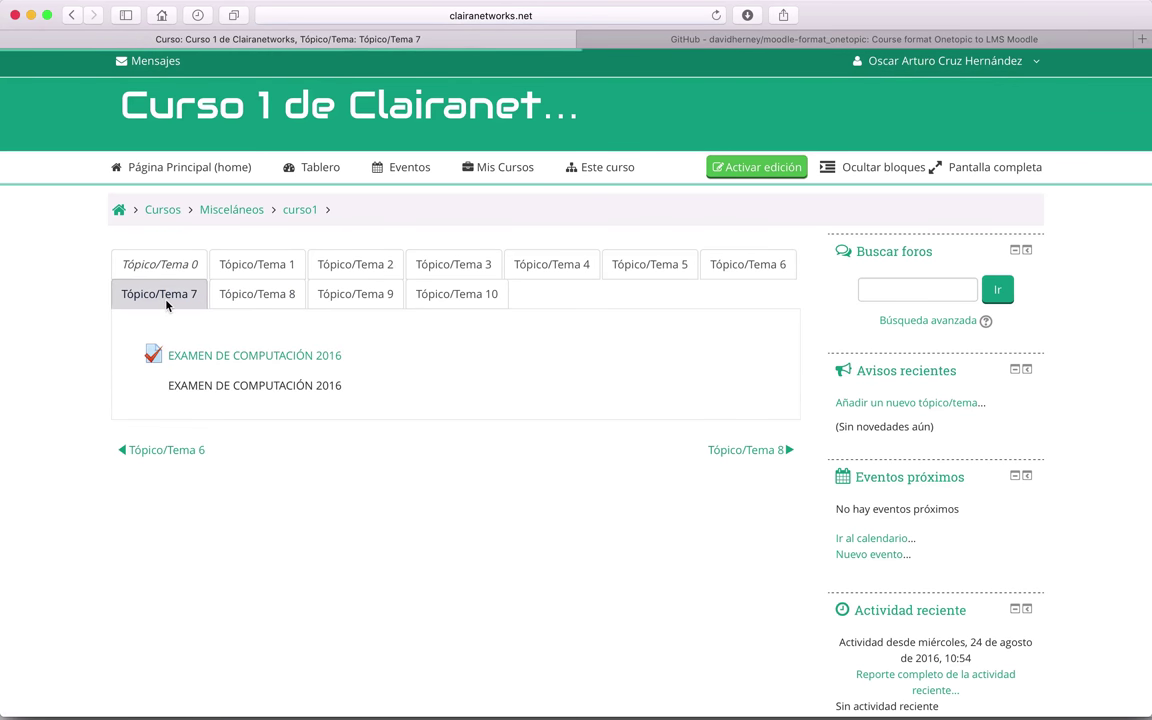
{"action": "left_click", "coordinate": [242, 274]}
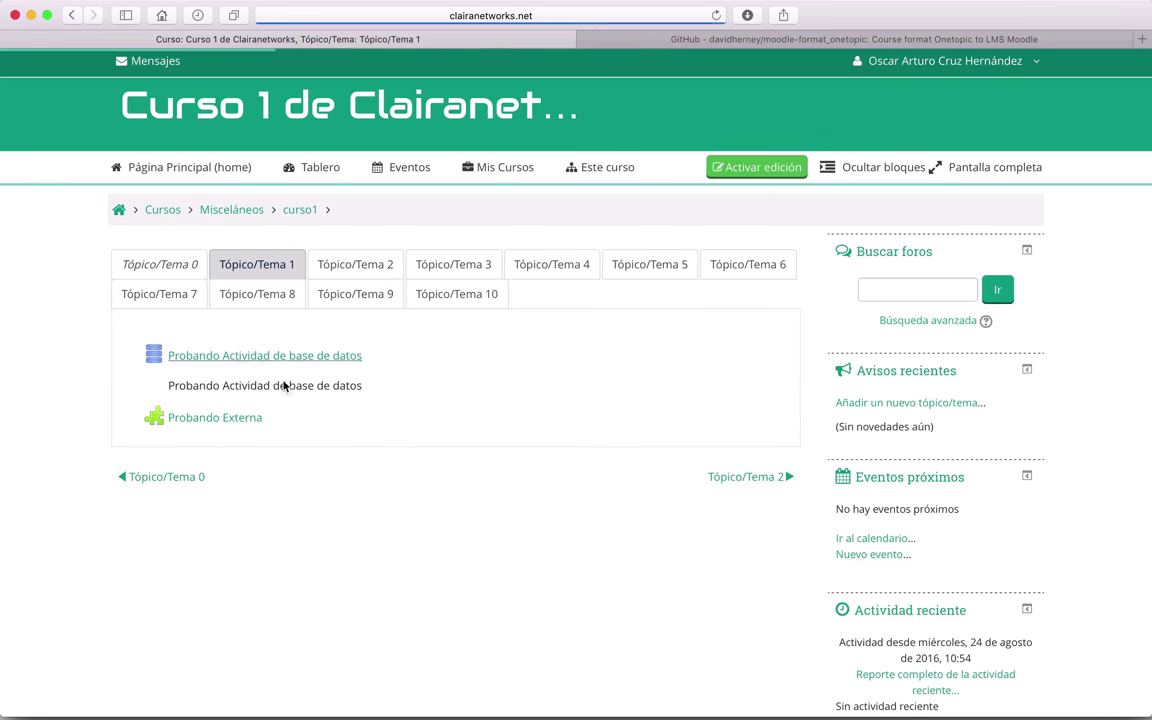
Turn on editing in Tópico/Tema 1 and look through the activities and resources on offer without adding one
{"action": "left_click", "coordinate": [237, 267]}
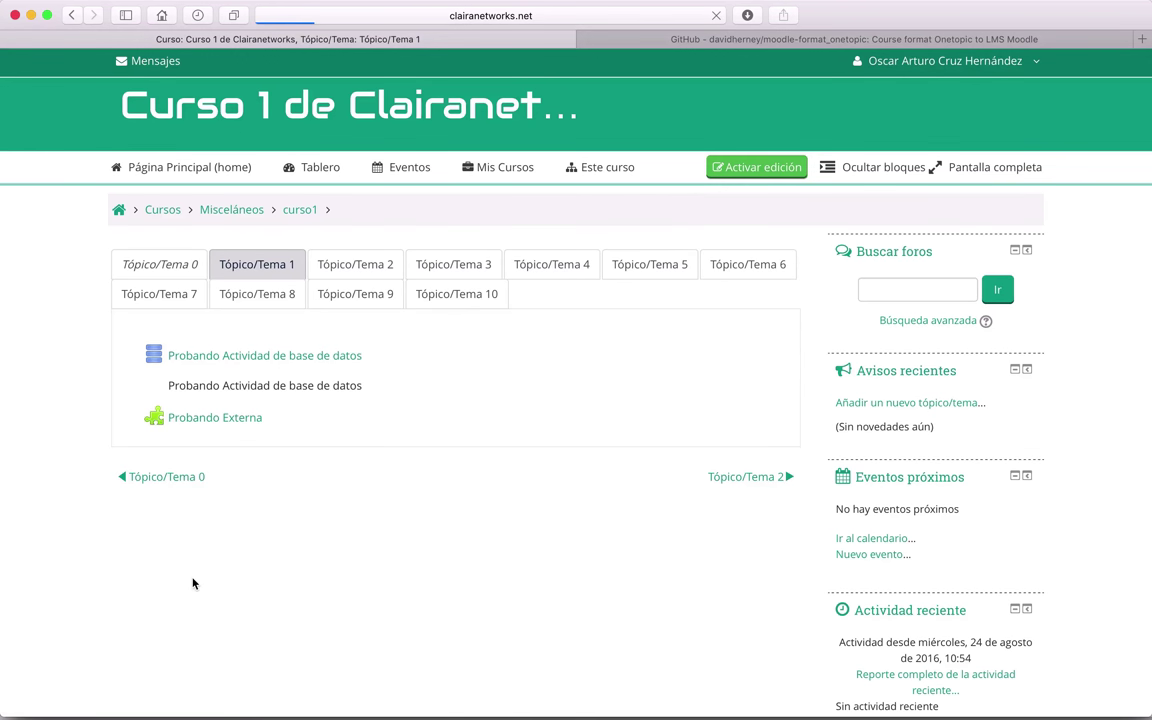
{"action": "left_click", "coordinate": [247, 365]}
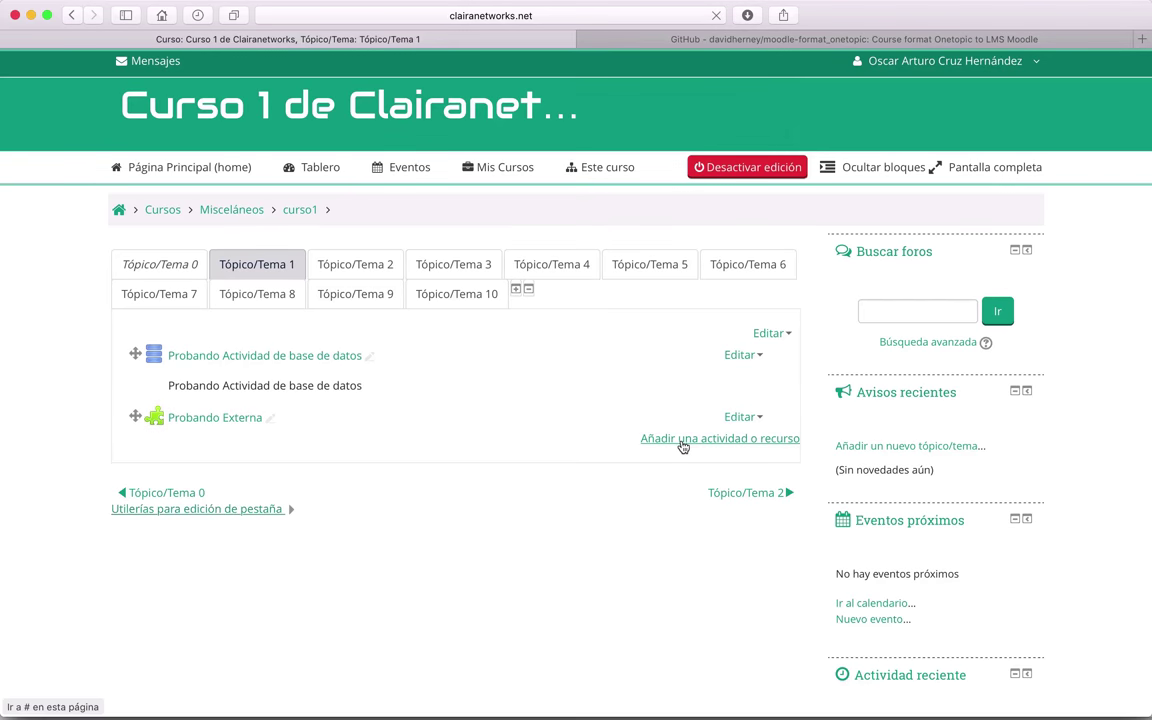
{"action": "left_click", "coordinate": [684, 440]}
{"action": "scroll", "coordinate": [491, 193], "scroll_direction": "down", "scroll_amount": 10}
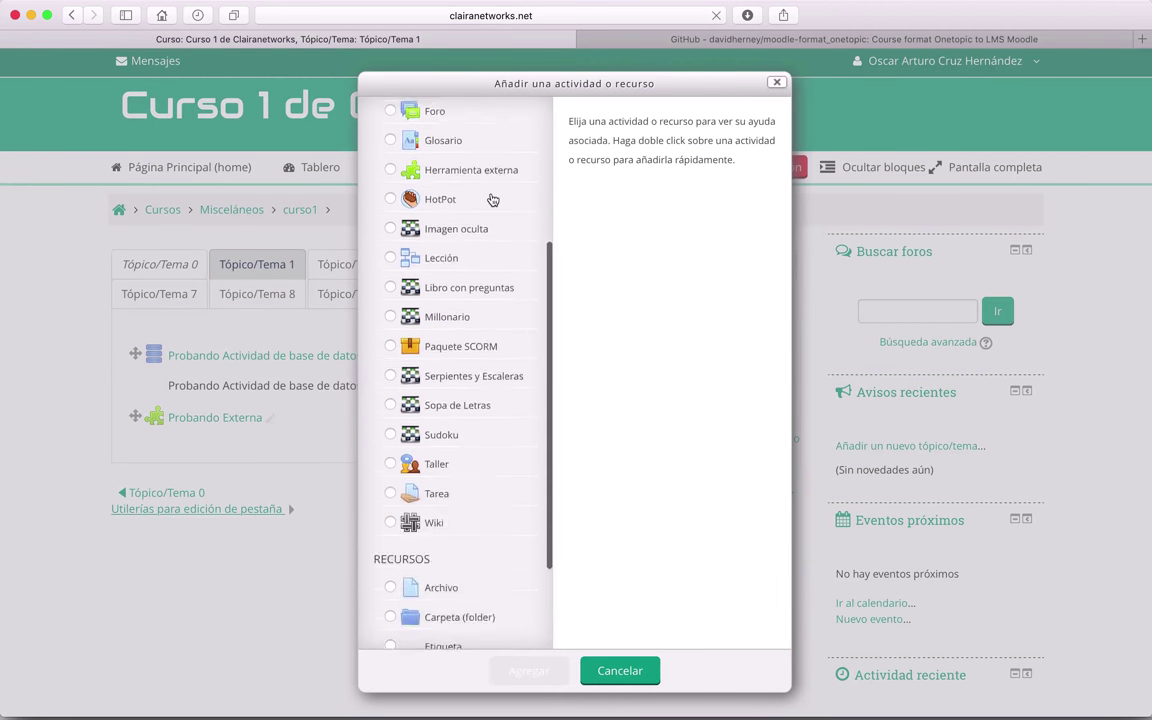
{"action": "scroll", "coordinate": [491, 195], "scroll_direction": "up", "scroll_amount": 10}
{"action": "left_click", "coordinate": [619, 670]}
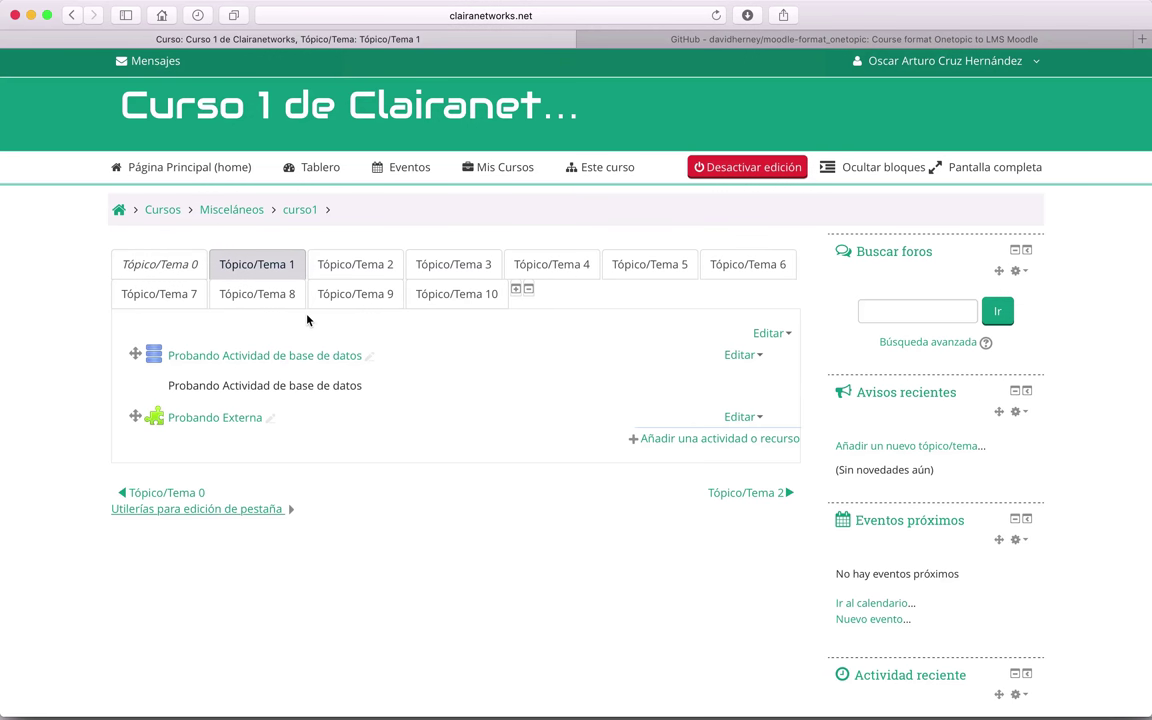
{"action": "scroll", "coordinate": [411, 404], "scroll_direction": "down", "scroll_amount": 4}
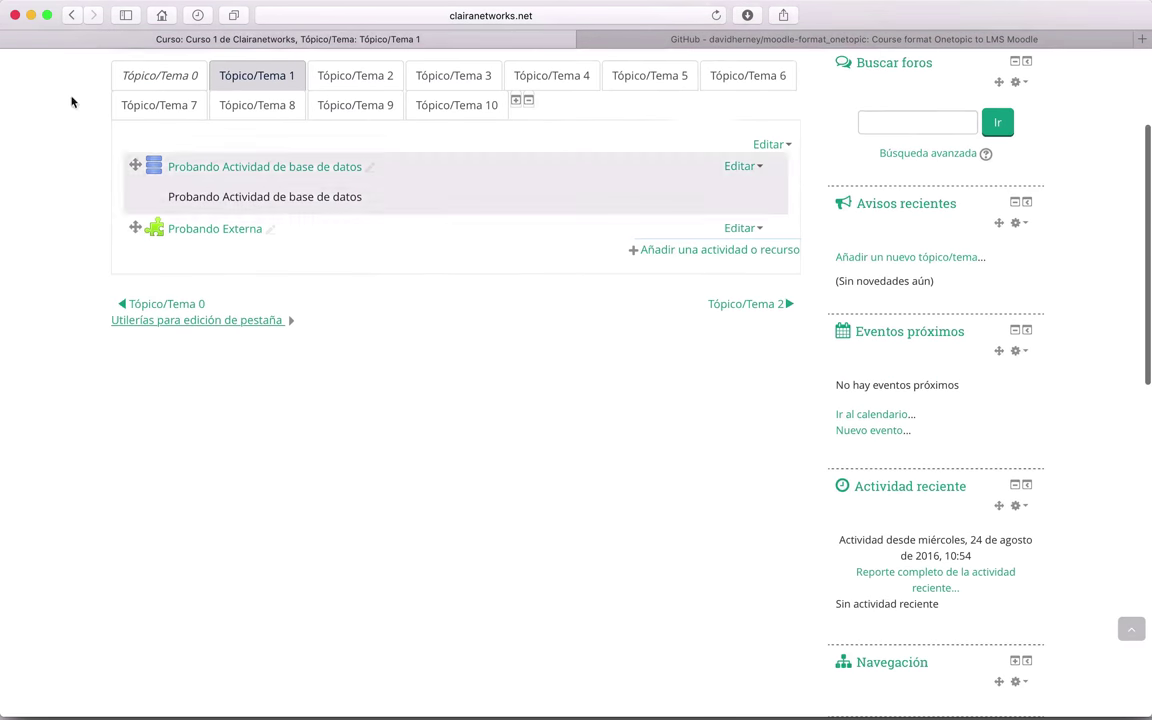
{"action": "scroll", "coordinate": [62, 345], "scroll_direction": "up", "scroll_amount": 5}
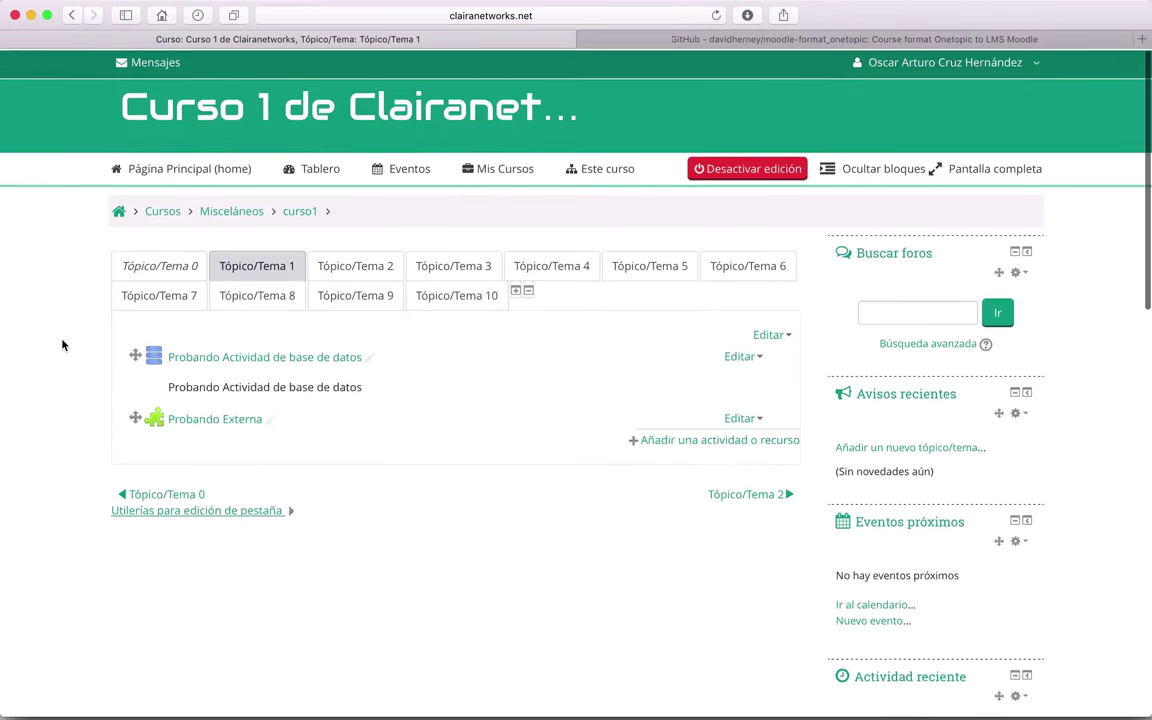